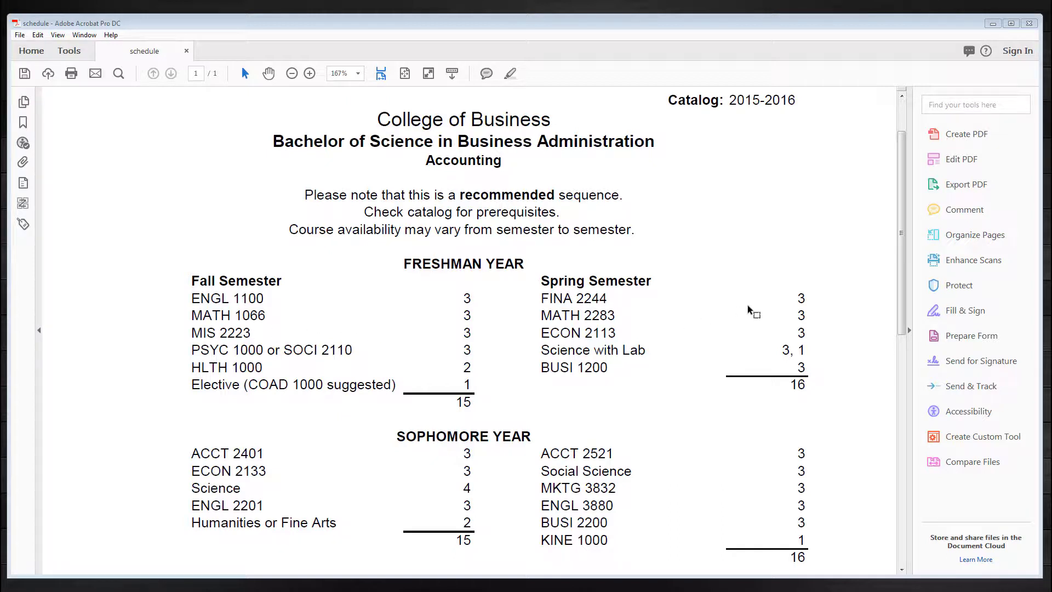
# Step: Run Acrobat's Accessibility Full Check on the schedule with the default options
pyautogui.click(960, 415)
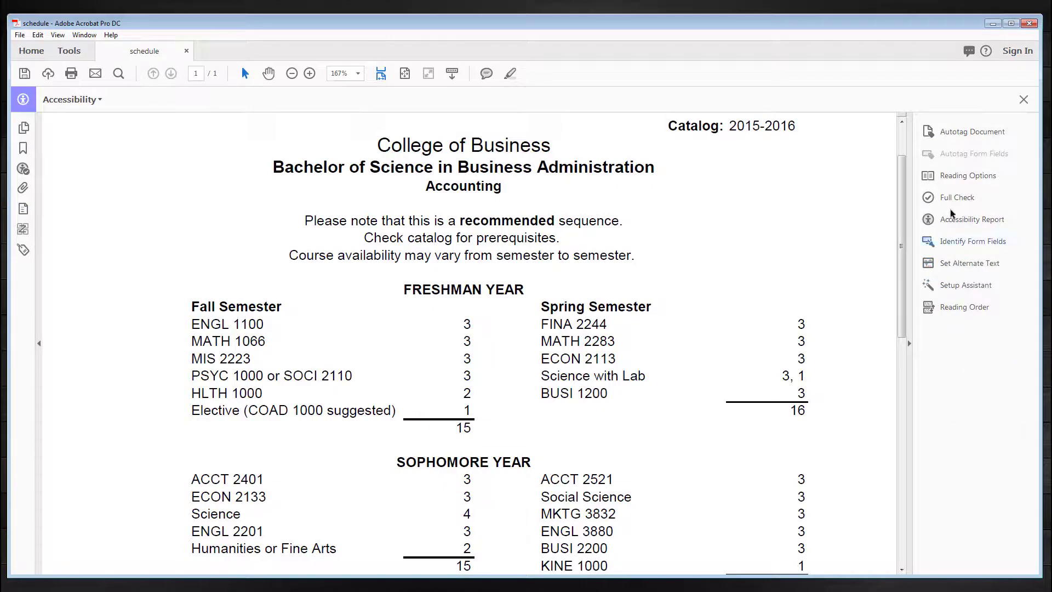
pyautogui.click(946, 200)
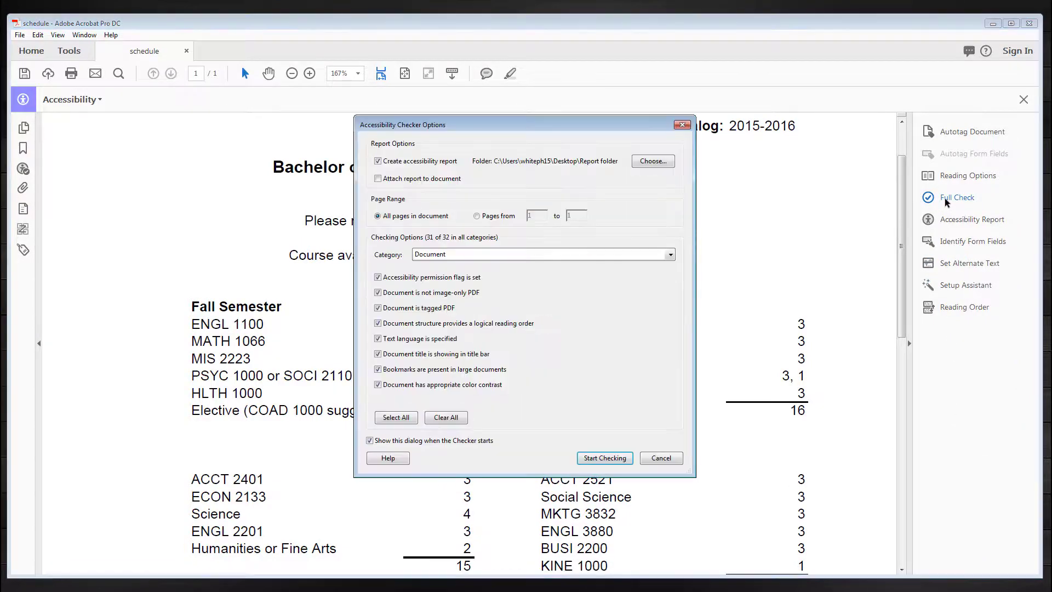
pyautogui.click(590, 458)
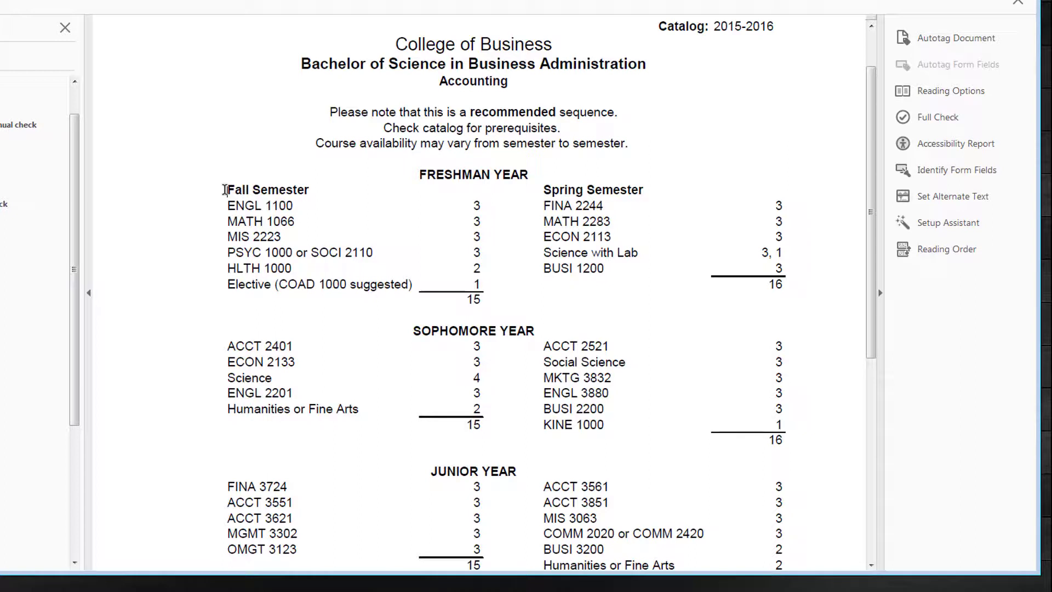
pyautogui.moveTo(224, 190); pyautogui.dragTo(292, 208)
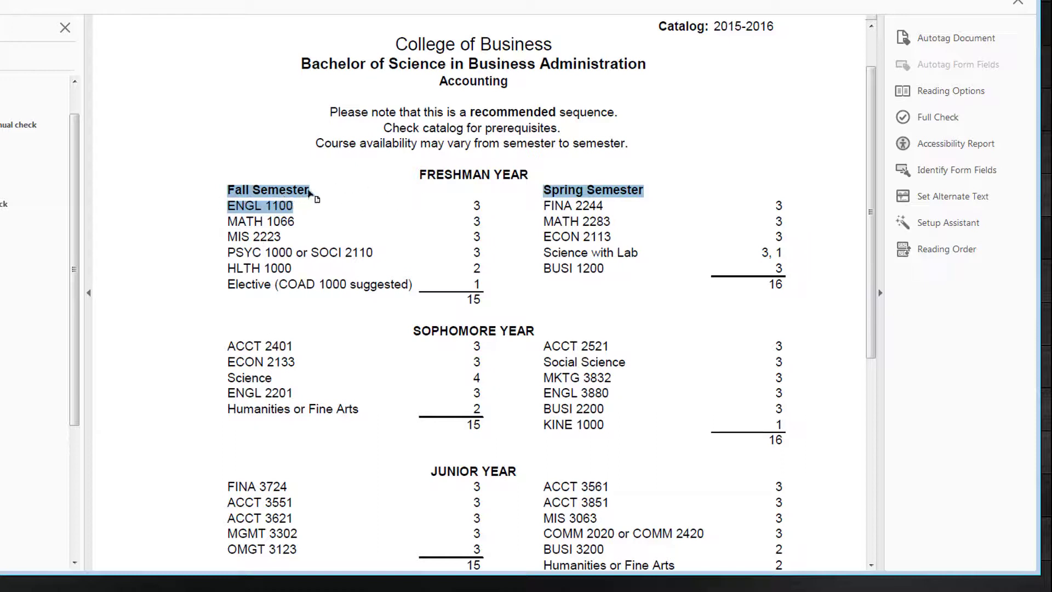
pyautogui.click(311, 190)
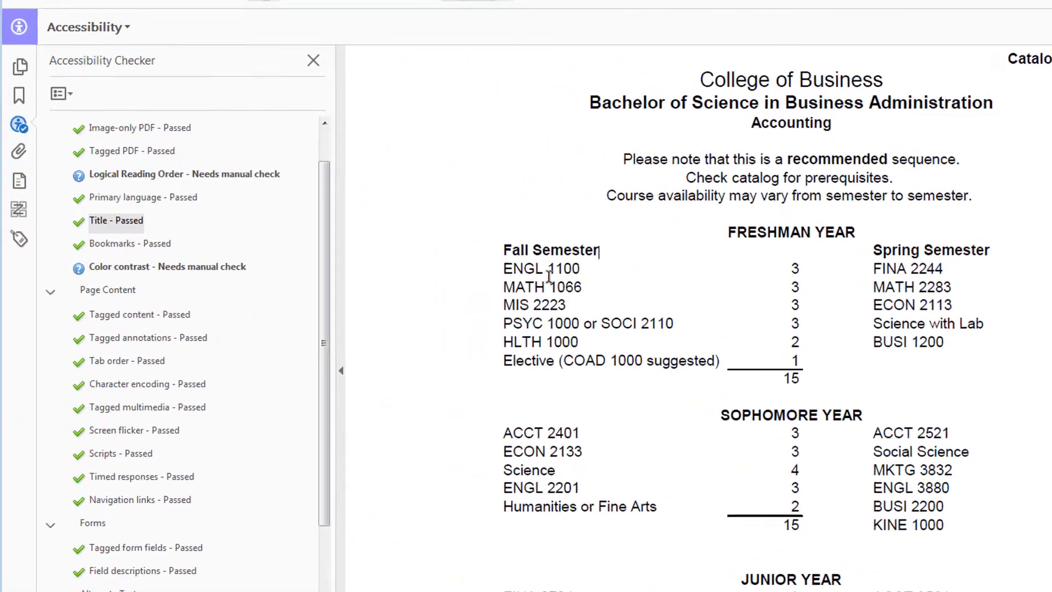
# Step: Show the Tags panel, expand the tag tree and select the <Table> tag
pyautogui.click(31, 243)
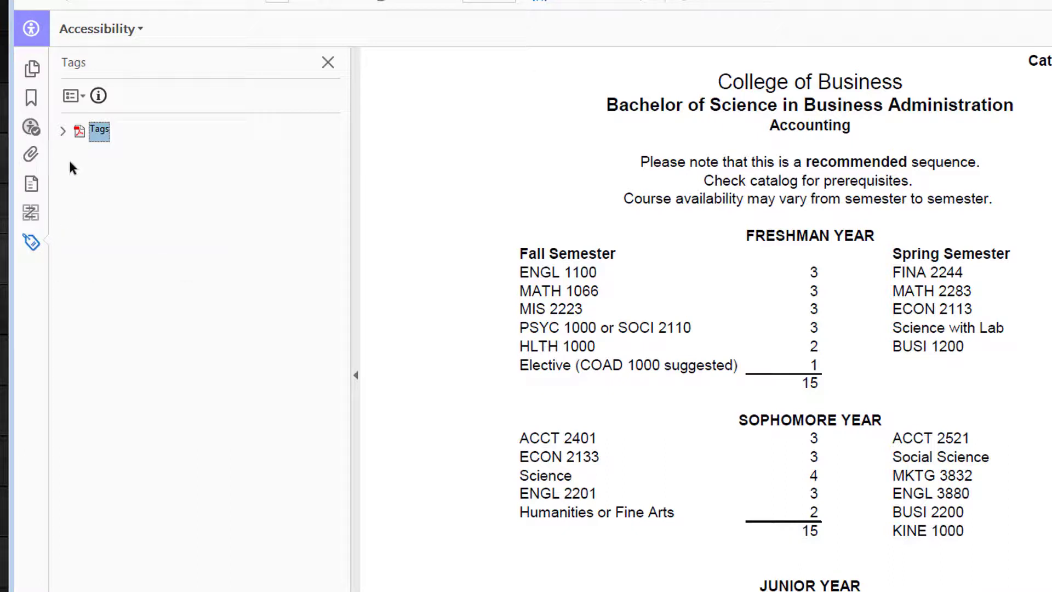
pyautogui.click(63, 131)
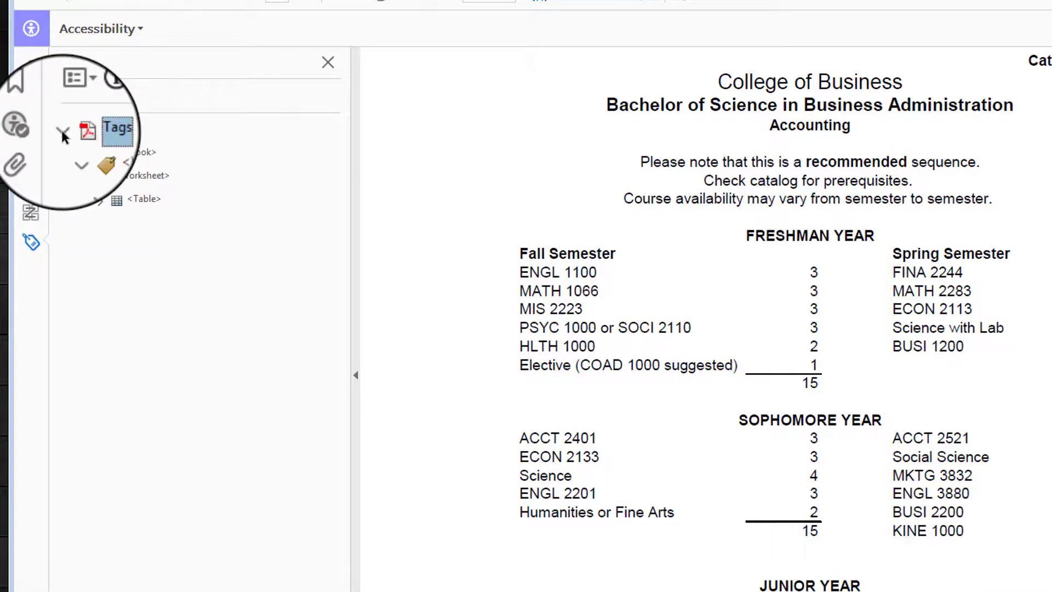
pyautogui.click(144, 199)
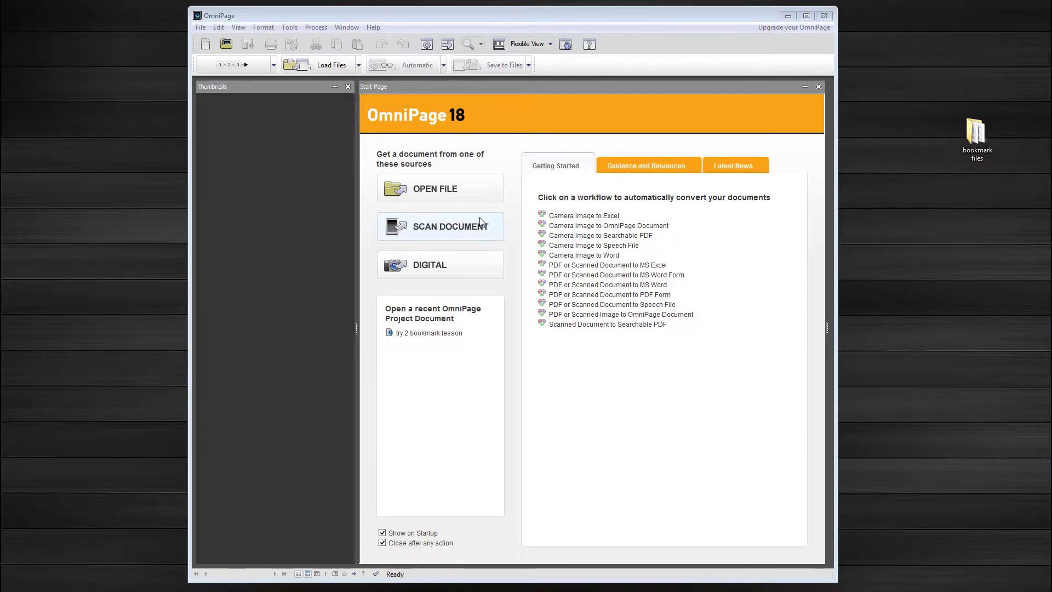
# Step: Load the ACCT 2015-2016 PDF into OmniPage from the Load Files dialog
pyautogui.click(339, 29)
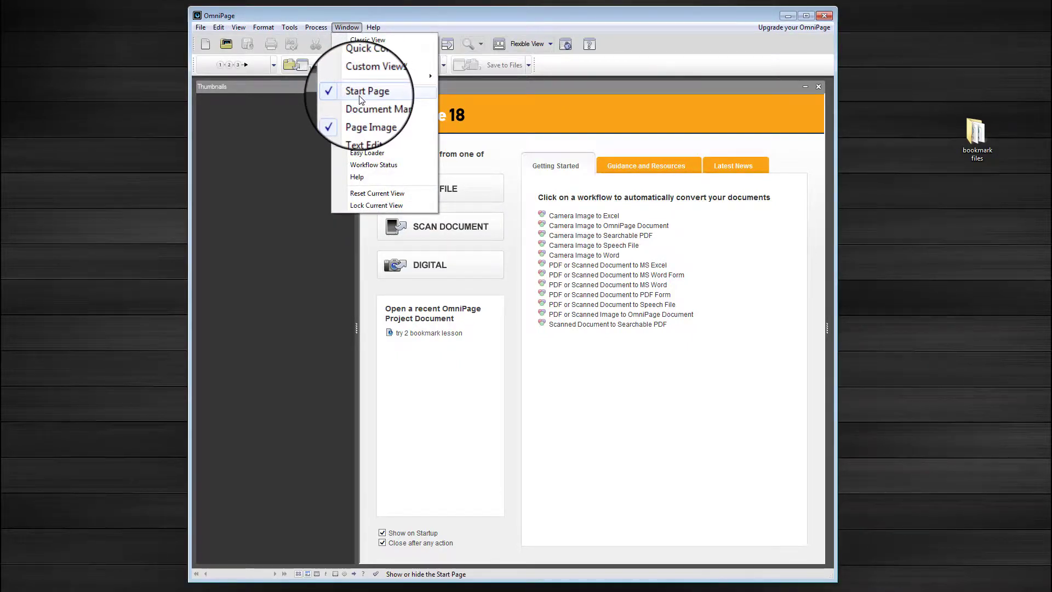
pyautogui.click(447, 349)
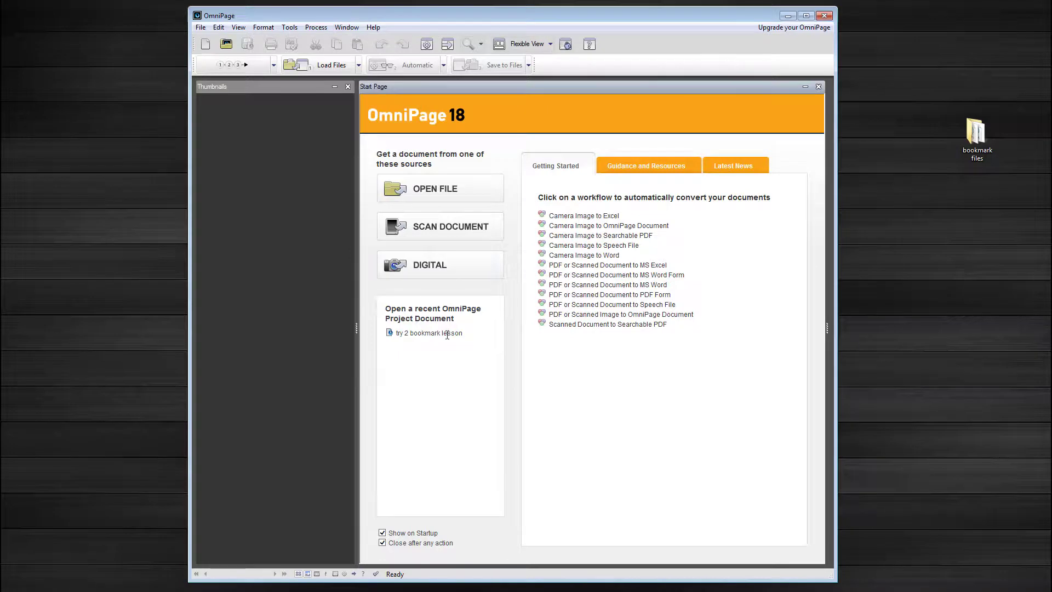
pyautogui.click(436, 193)
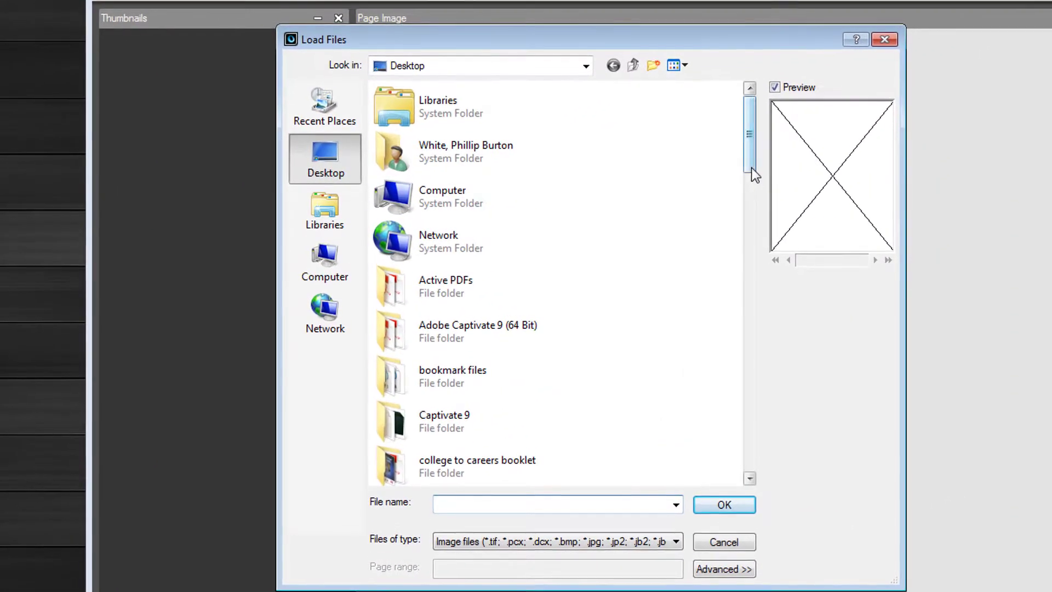
pyautogui.moveTo(614, 183); pyautogui.dragTo(613, 186)
pyautogui.moveTo(748, 169); pyautogui.dragTo(777, 377)
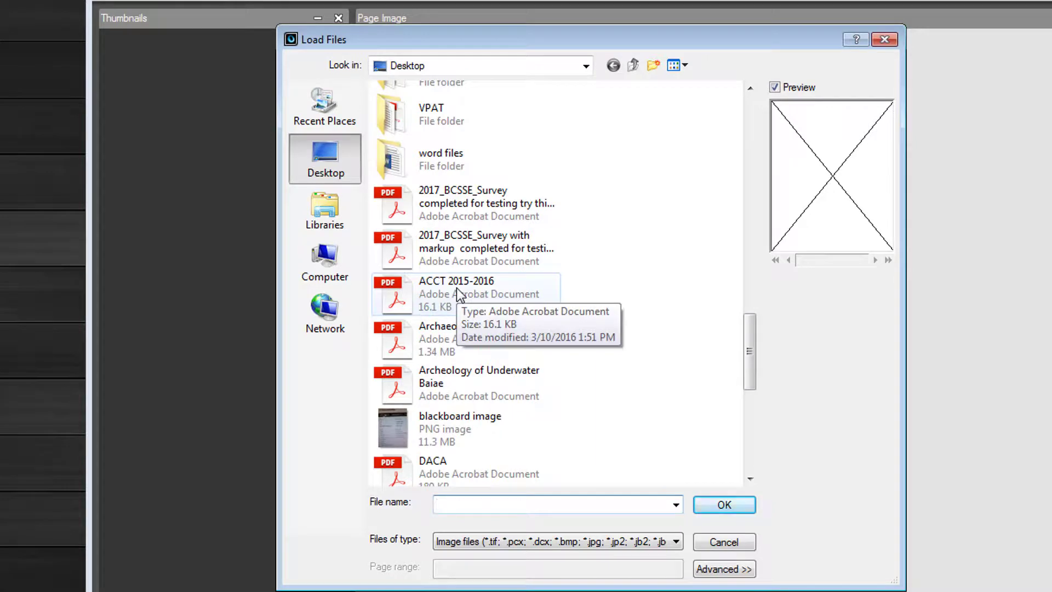
pyautogui.click(459, 294)
pyautogui.click(726, 505)
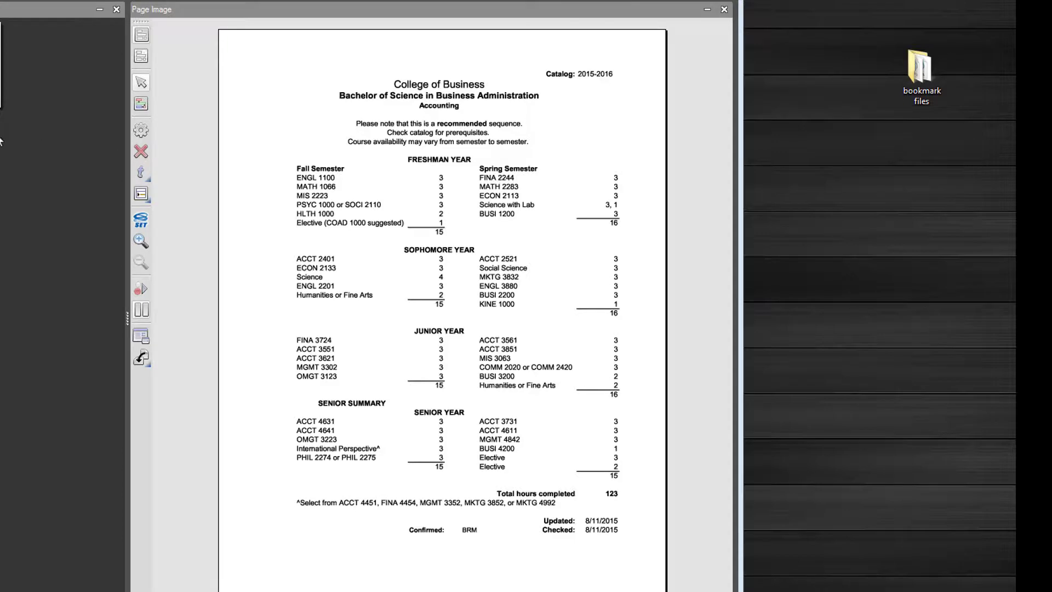
# Step: Draw text zones for the header with Catalog line, FRESHMAN YEAR heading and Fall Semester list
pyautogui.click(142, 173)
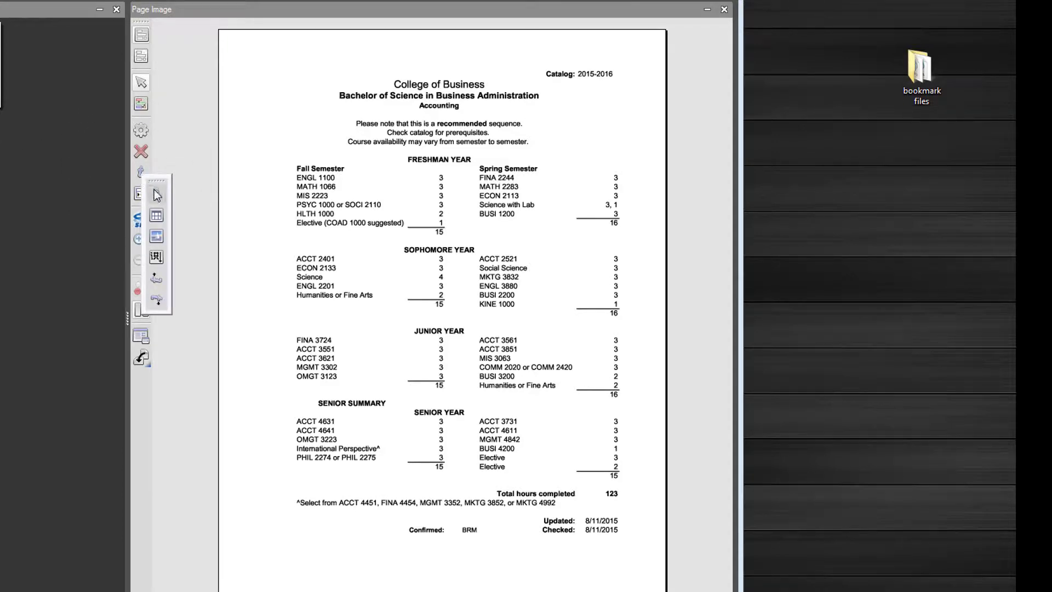
pyautogui.click(156, 193)
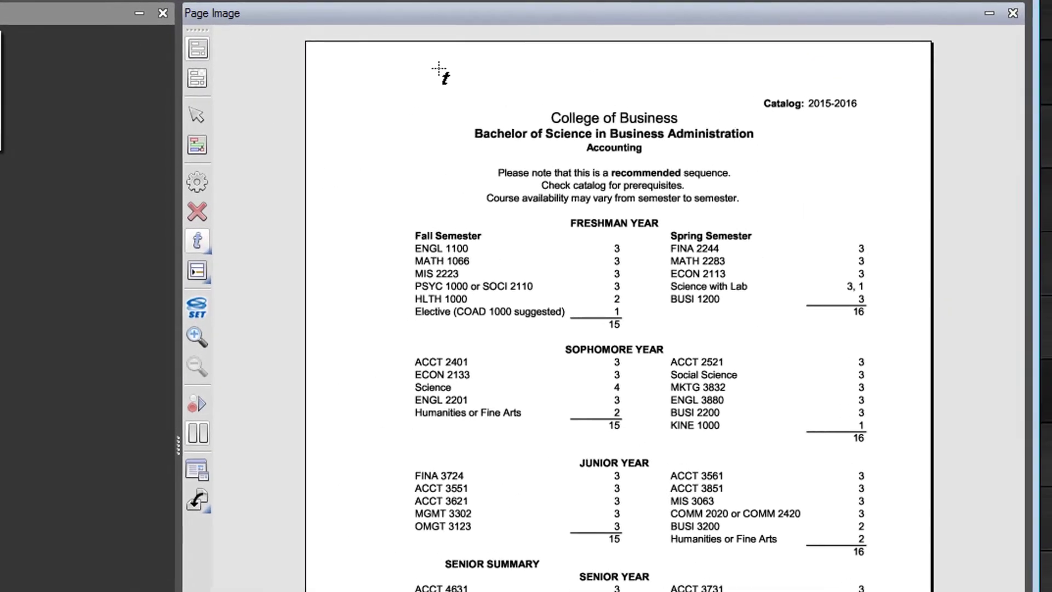
pyautogui.moveTo(383, 60); pyautogui.dragTo(656, 164)
pyautogui.moveTo(752, 188); pyautogui.dragTo(871, 208)
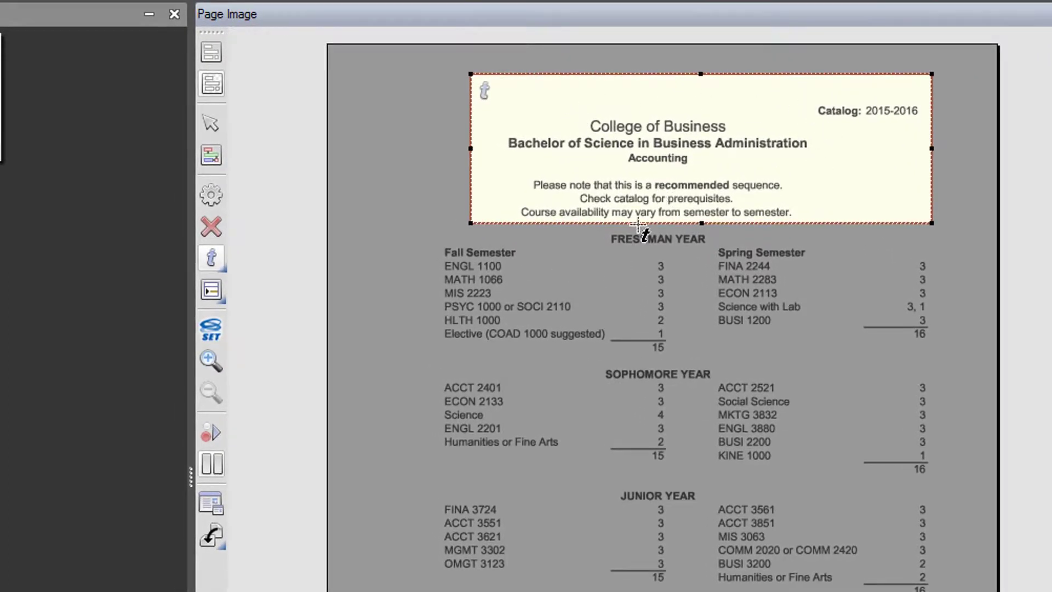
pyautogui.moveTo(600, 229); pyautogui.dragTo(708, 245)
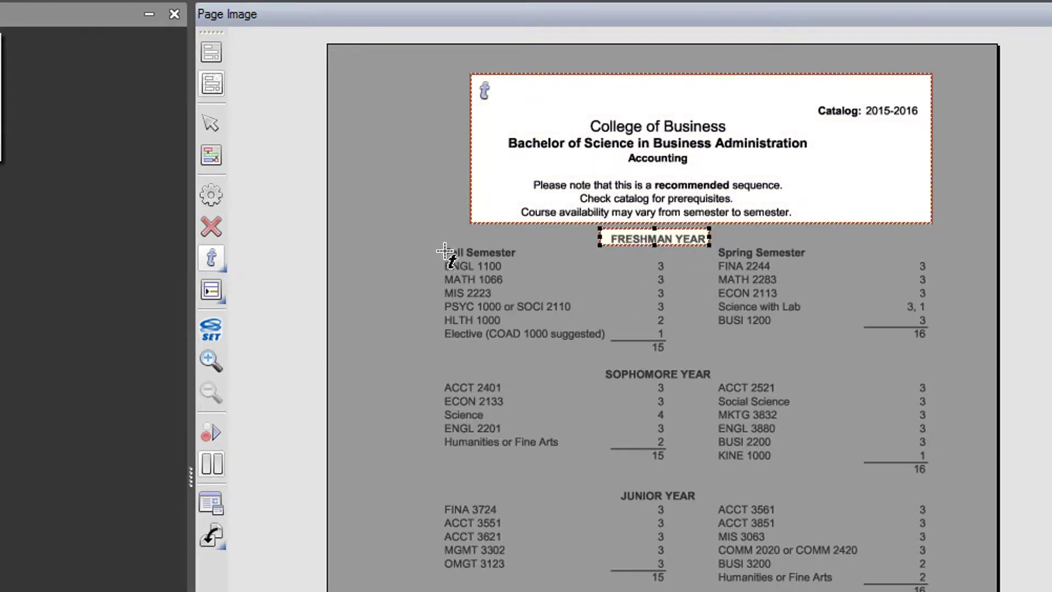
pyautogui.moveTo(438, 242); pyautogui.dragTo(666, 354)
pyautogui.moveTo(667, 354); pyautogui.dragTo(668, 354)
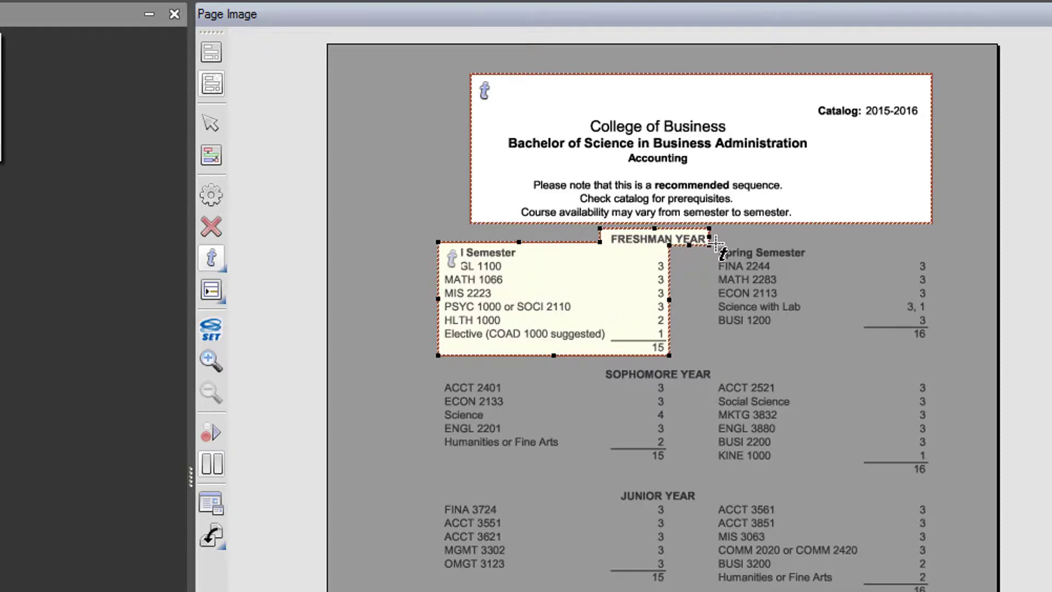
# Step: Draw zones for the Spring Semester list, SOPHOMORE YEAR heading and sophomore fall and spring courses
pyautogui.click(212, 357)
pyautogui.click(212, 357)
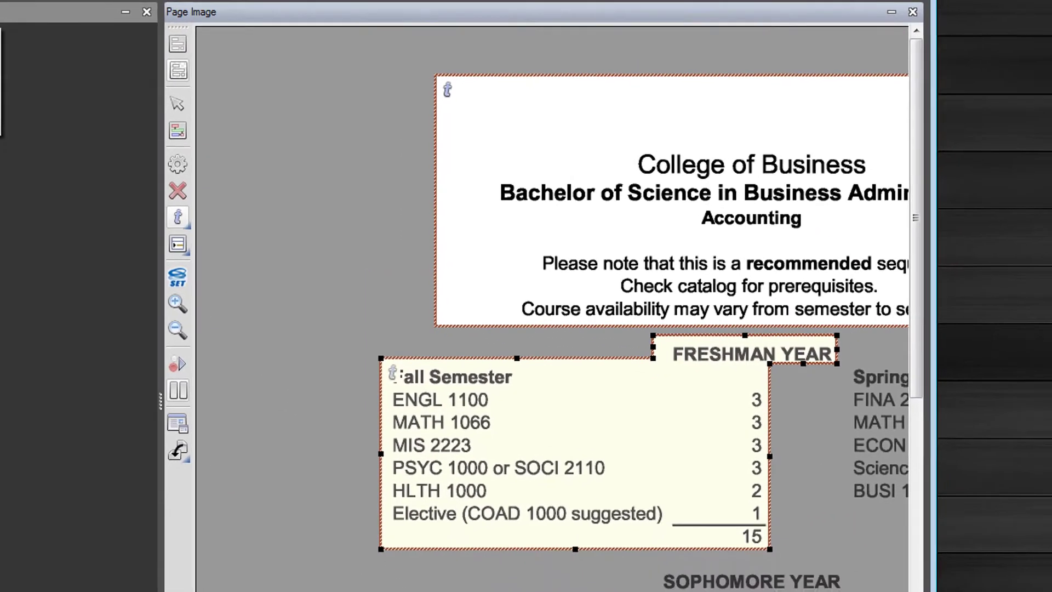
pyautogui.hscroll(10, 550, 307)
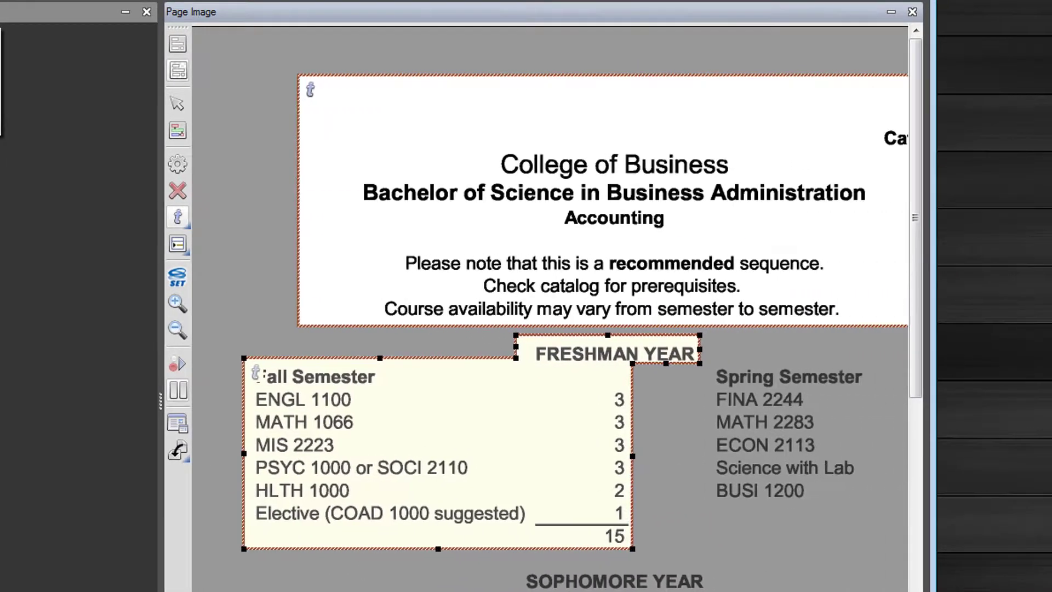
pyautogui.hscroll(1, 551, 307)
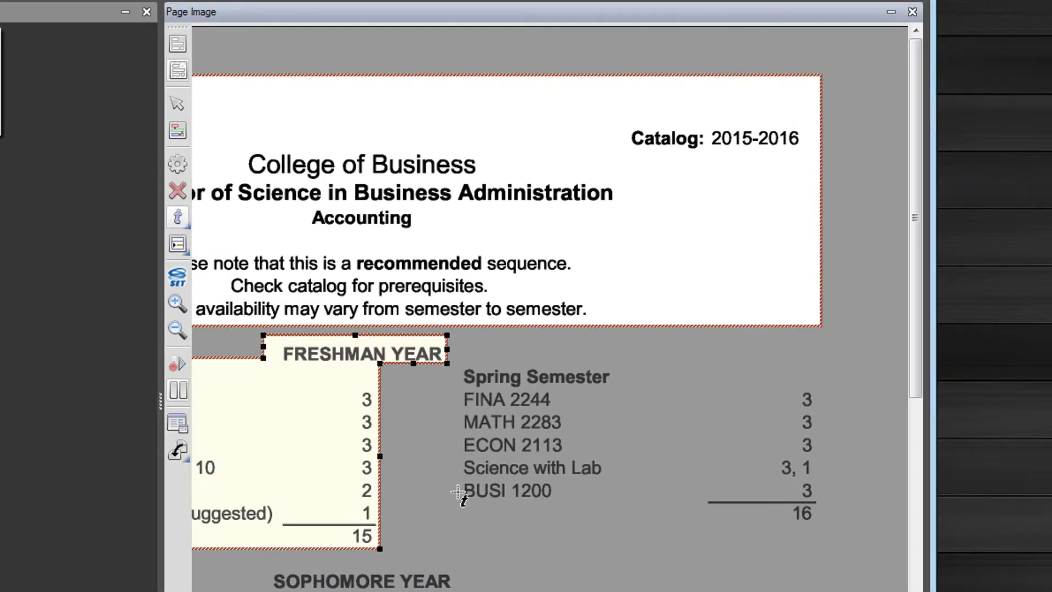
pyautogui.moveTo(459, 364); pyautogui.dragTo(824, 529)
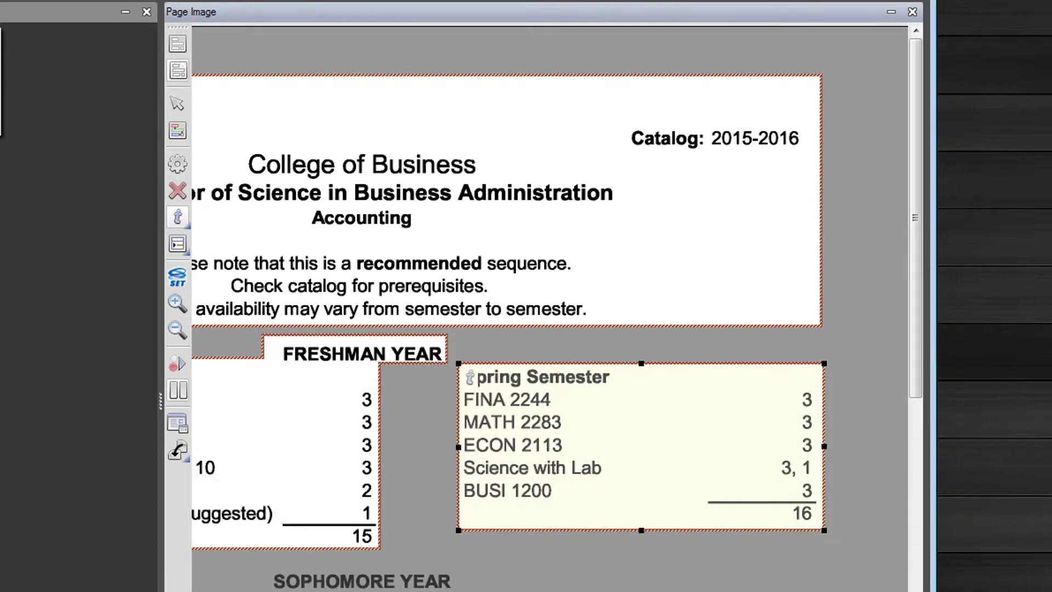
pyautogui.hscroll(-5, 521, 329)
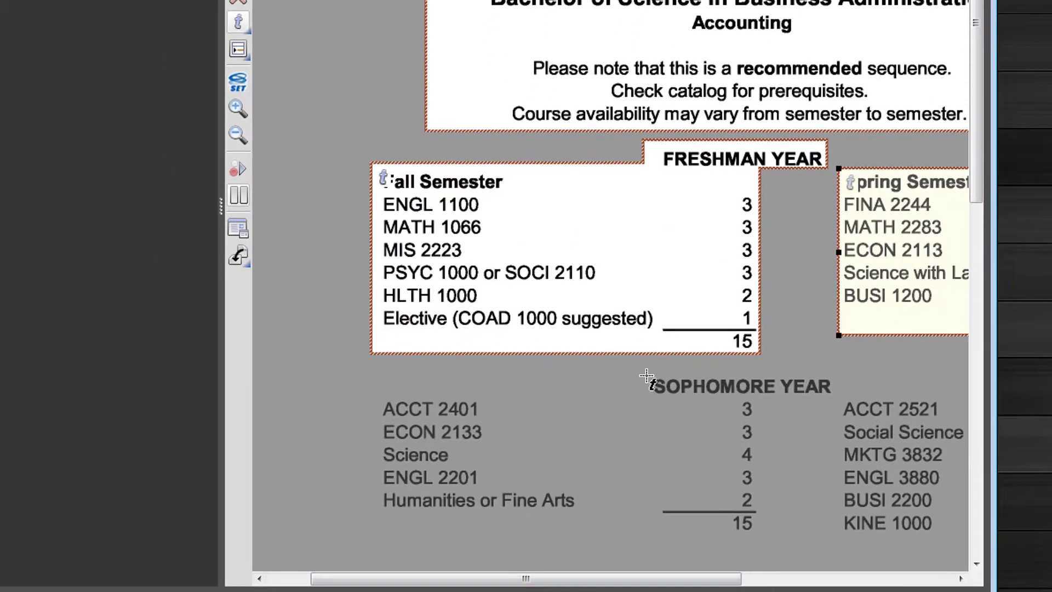
pyautogui.moveTo(632, 418); pyautogui.dragTo(817, 441)
pyautogui.moveTo(831, 397); pyautogui.dragTo(831, 397)
pyautogui.moveTo(379, 393); pyautogui.dragTo(758, 537)
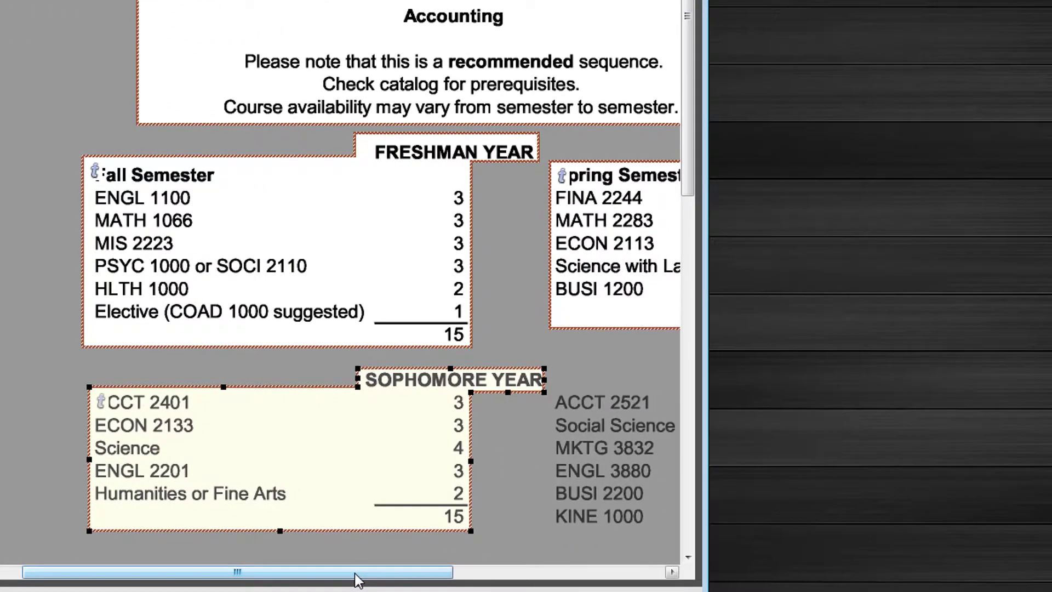
pyautogui.moveTo(358, 579); pyautogui.dragTo(465, 576)
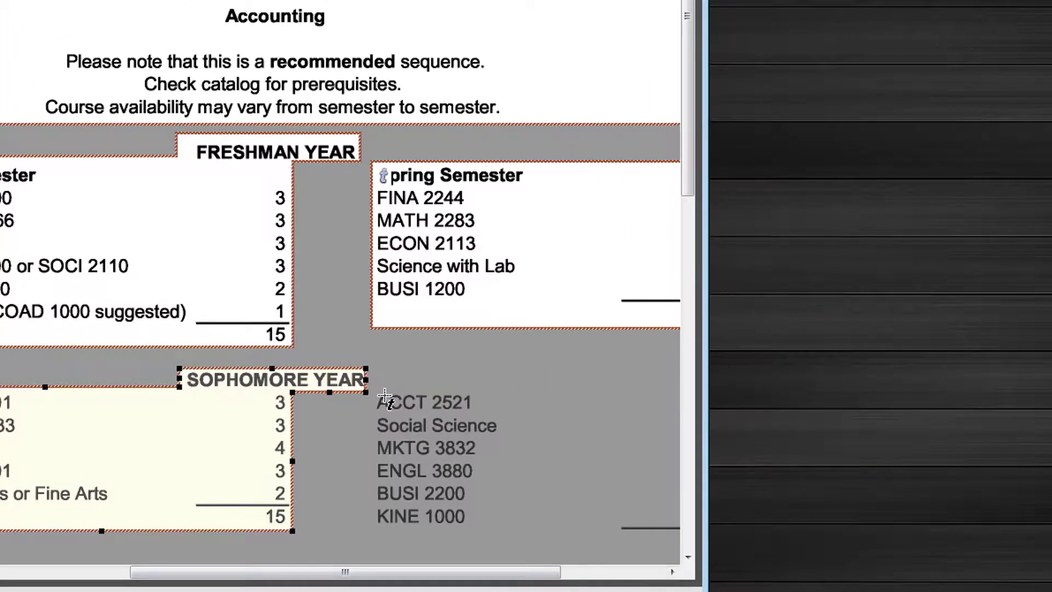
pyautogui.moveTo(374, 388); pyautogui.dragTo(567, 551)
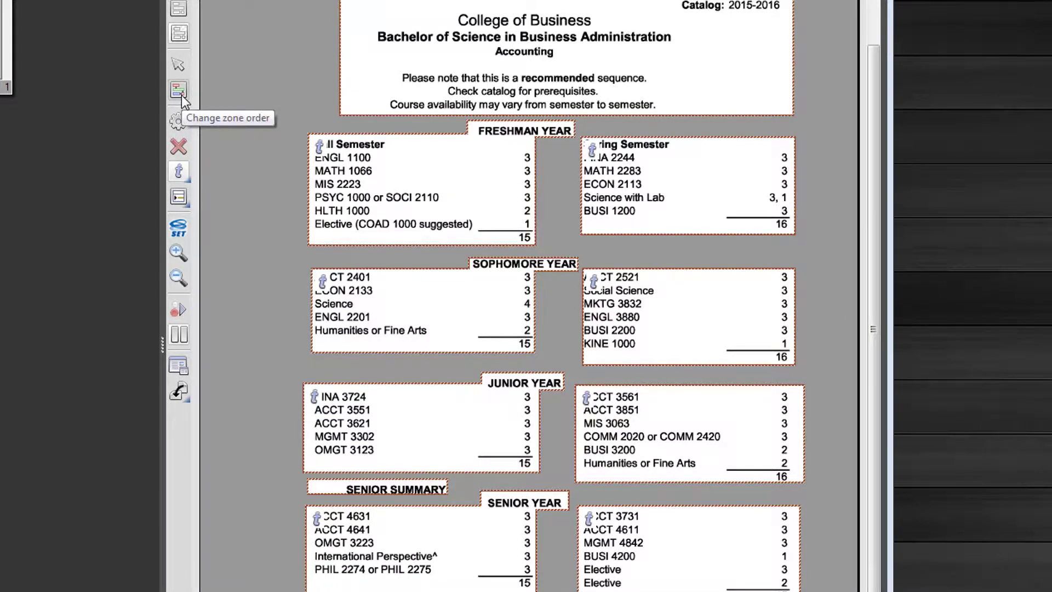
# Step: Order the header, freshman section, Spring list, SOPHOMORE YEAR heading and sophomore courses first
pyautogui.click(179, 90)
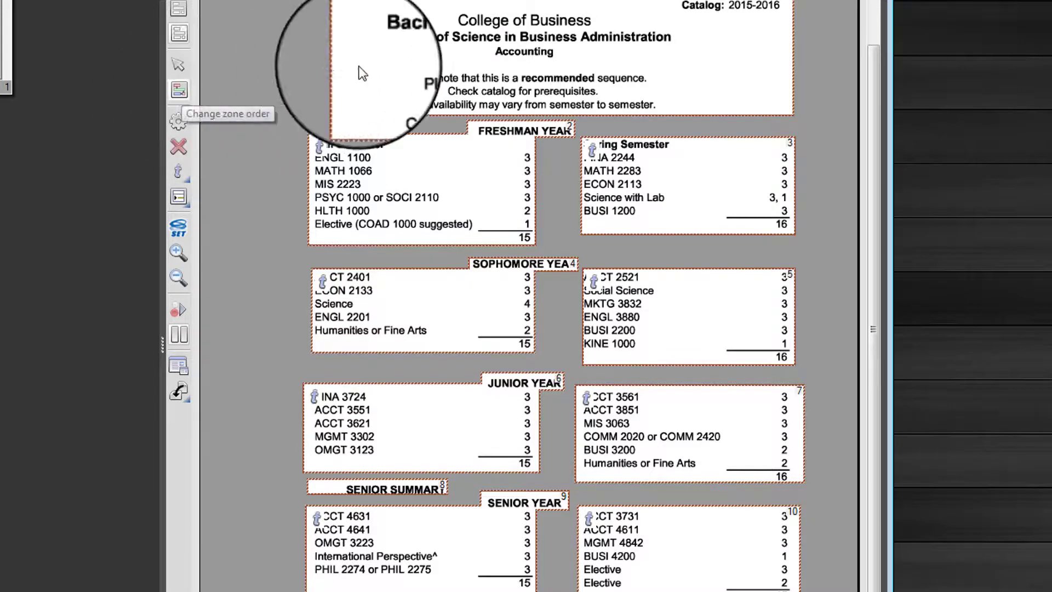
pyautogui.click(613, 24)
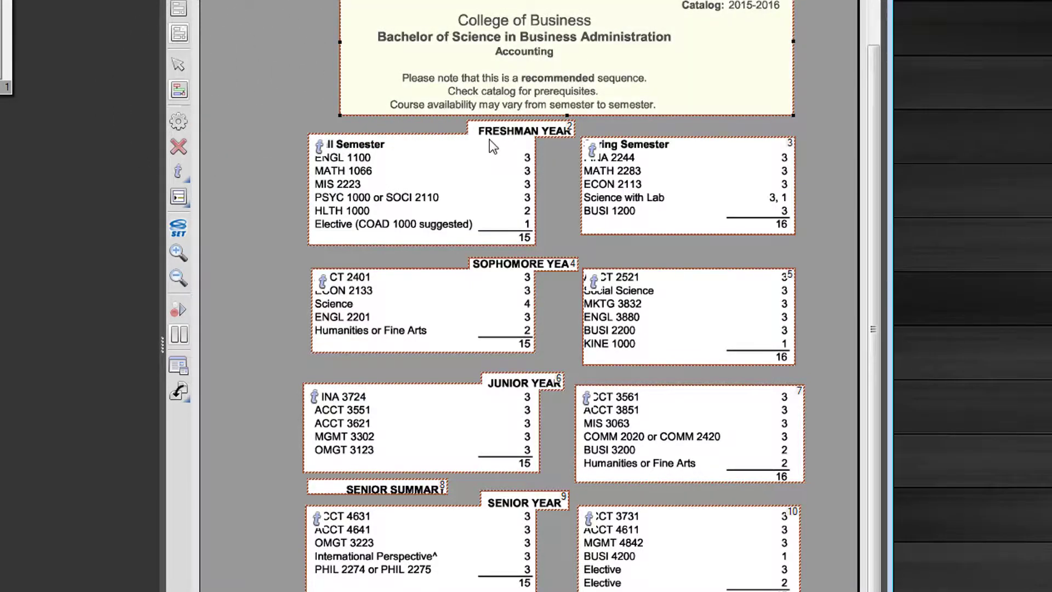
pyautogui.click(408, 179)
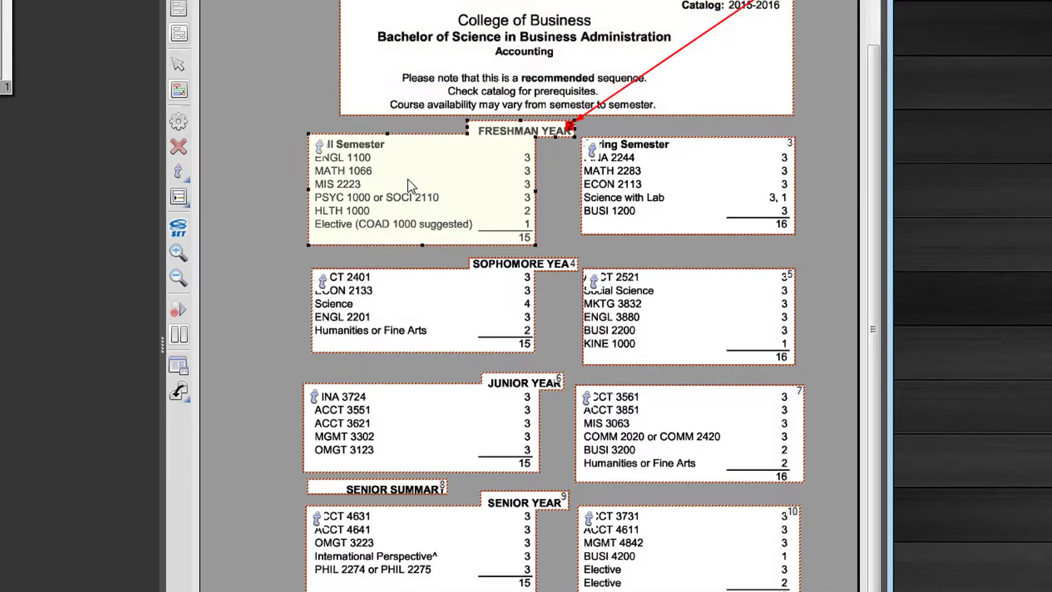
pyautogui.click(676, 178)
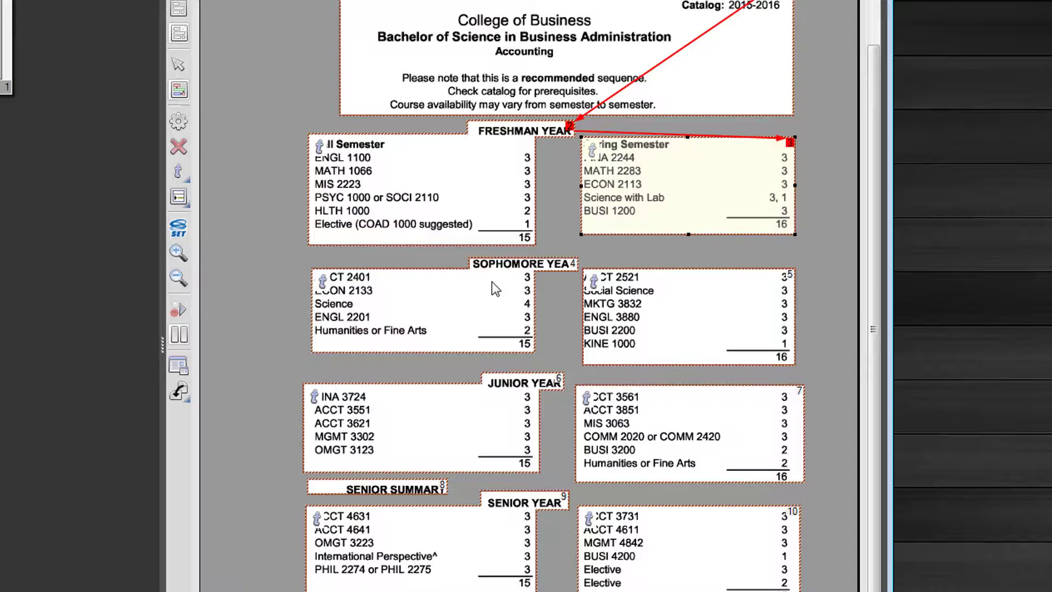
pyautogui.click(459, 303)
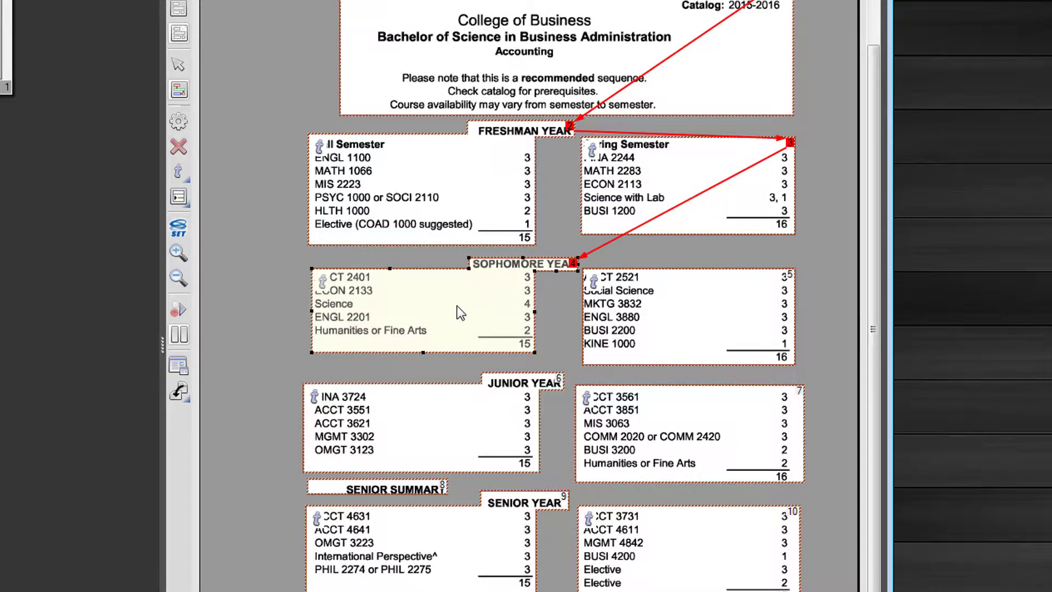
pyautogui.click(607, 316)
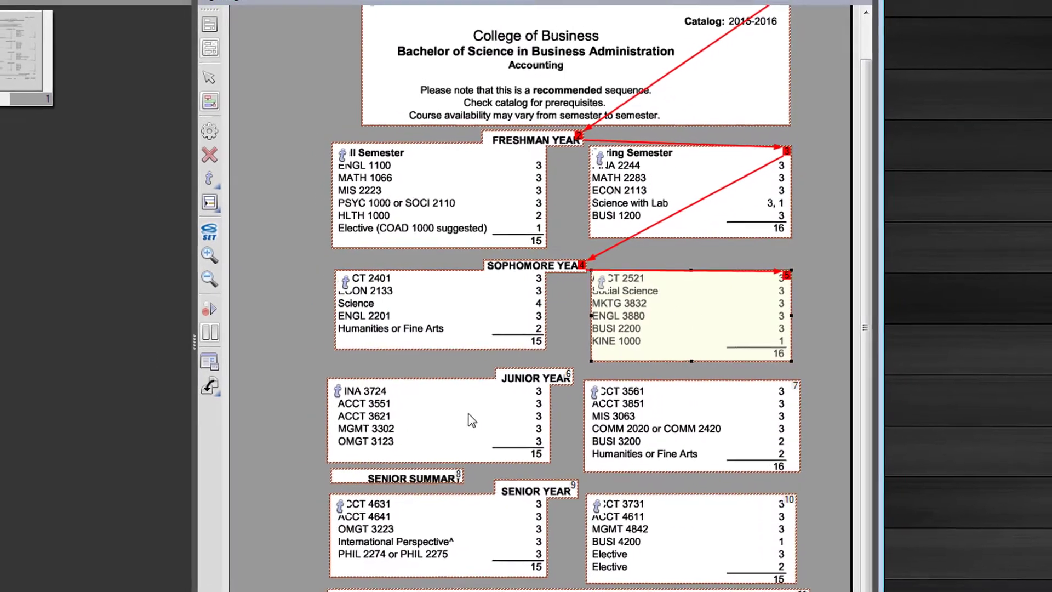
# Step: Continue the order through Junior fall/spring, Senior Summary, Senior fall/spring, ending at Total hours
pyautogui.click(480, 417)
pyautogui.click(653, 411)
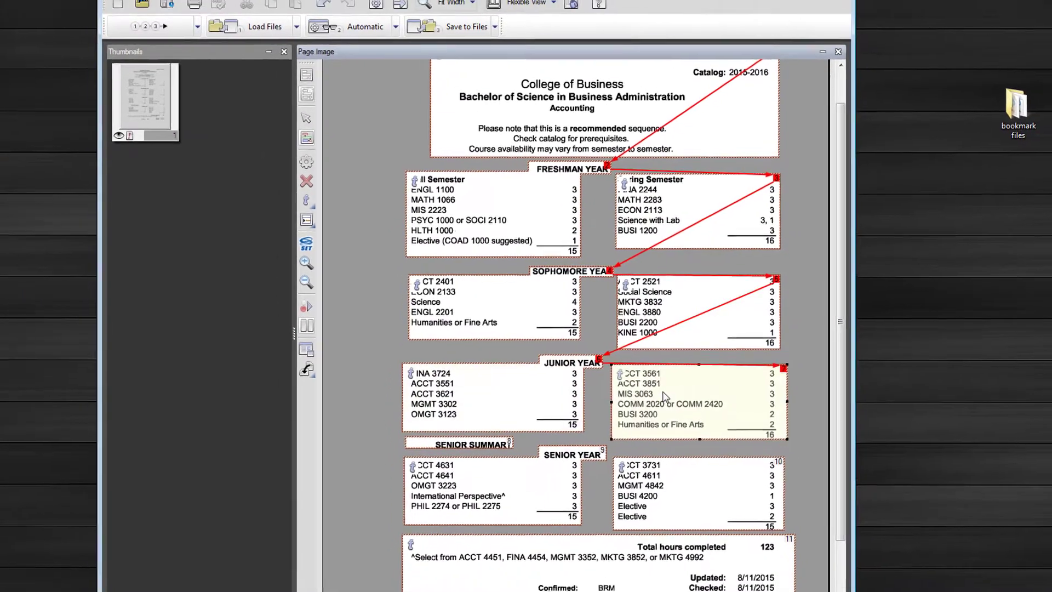
pyautogui.click(492, 438)
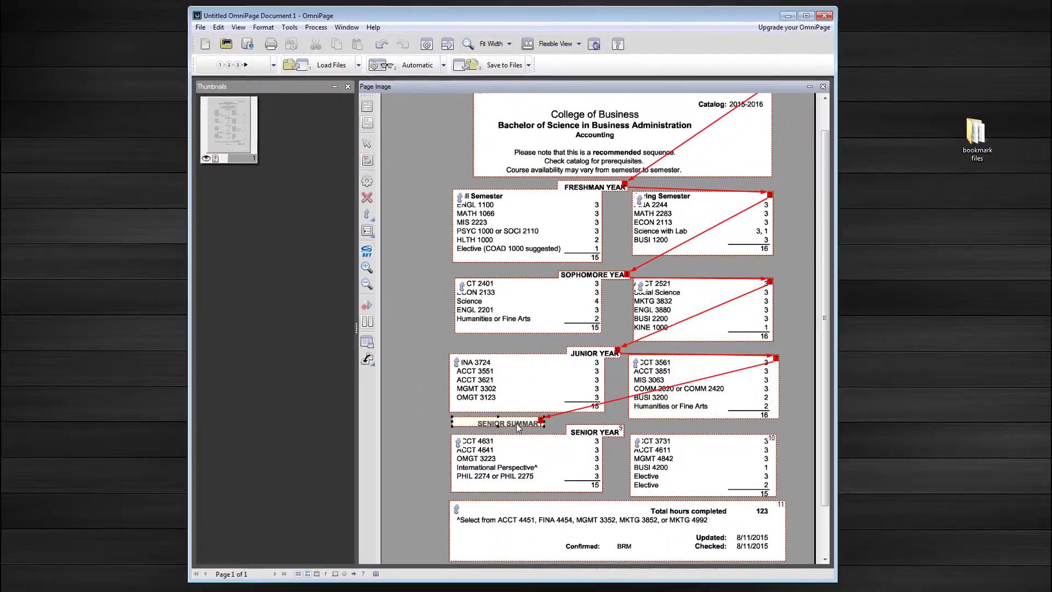
pyautogui.click(570, 458)
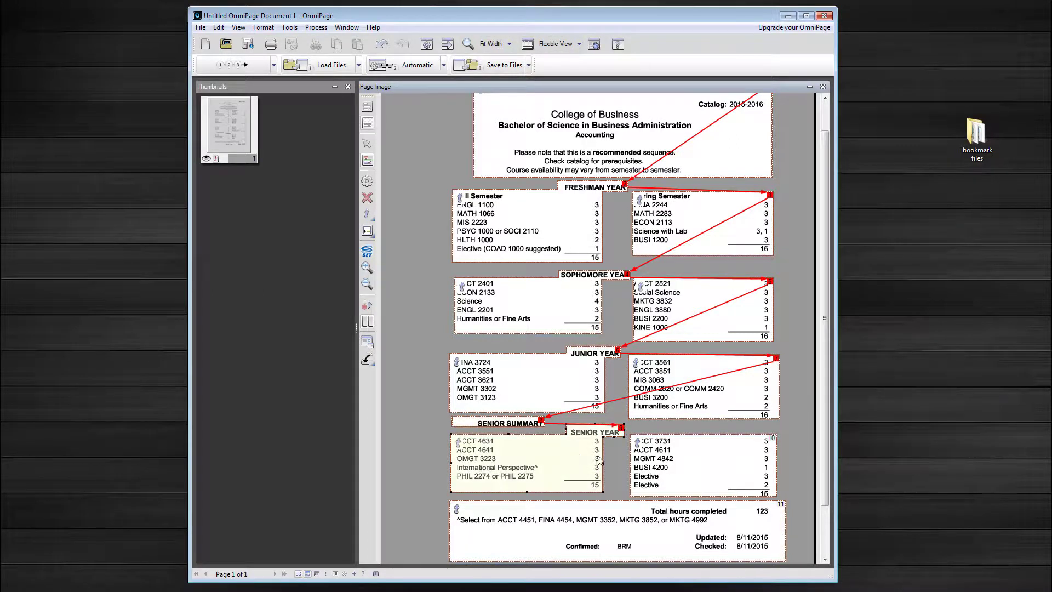
pyautogui.click(680, 462)
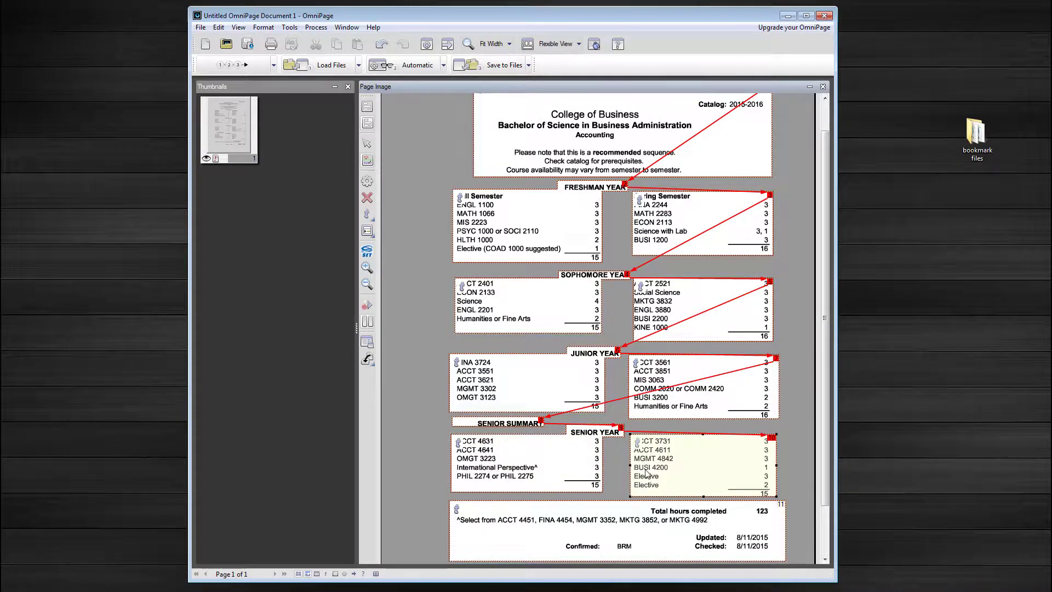
pyautogui.click(566, 539)
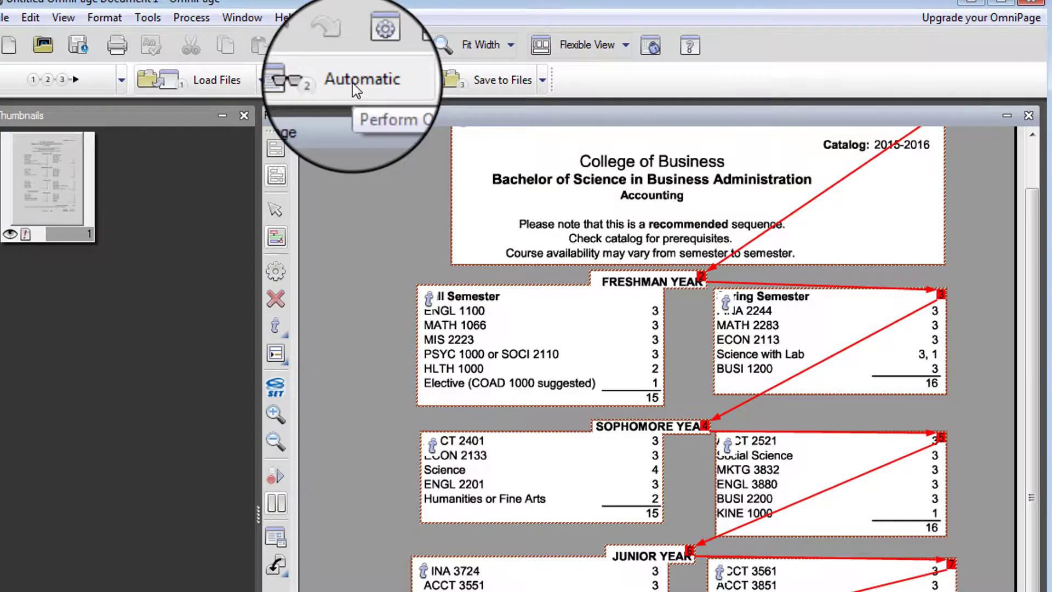
# Step: Re-run Automatic OCR with the corrected zone order and dismiss the proofreading-complete notice
pyautogui.click(353, 82)
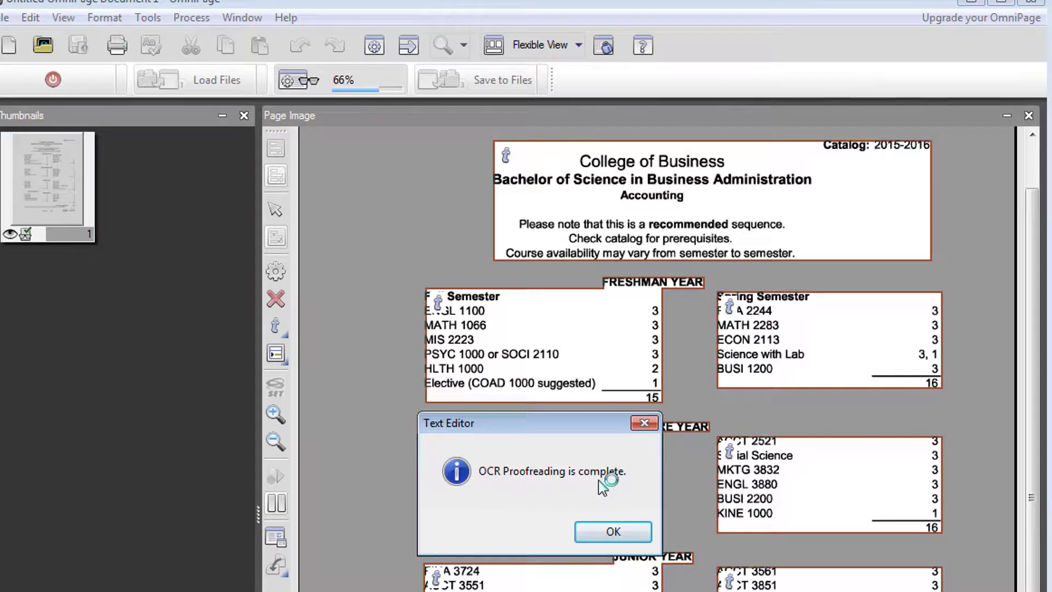
pyautogui.click(604, 531)
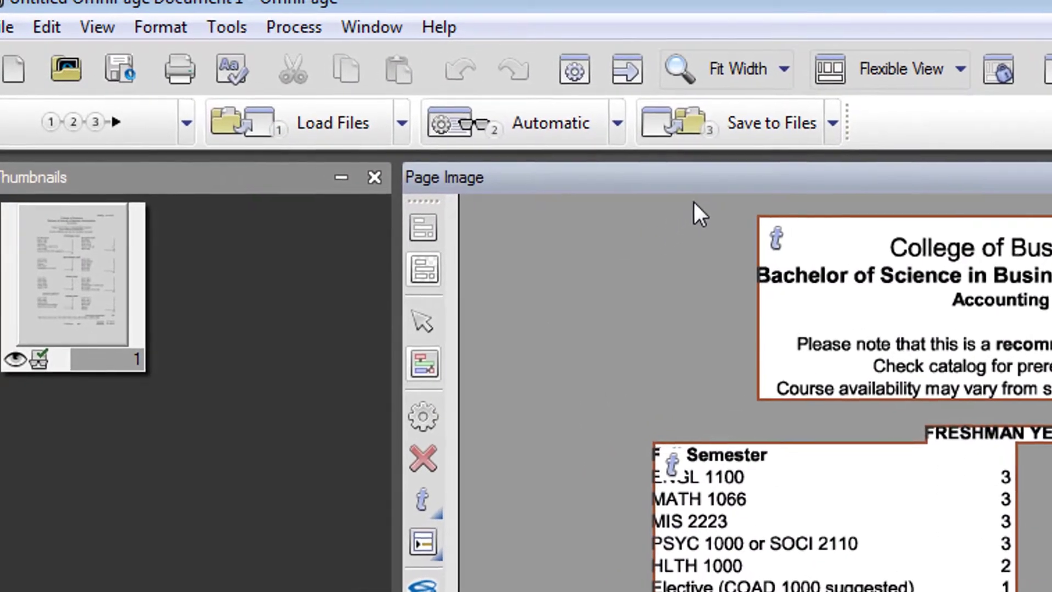
pyautogui.click(754, 126)
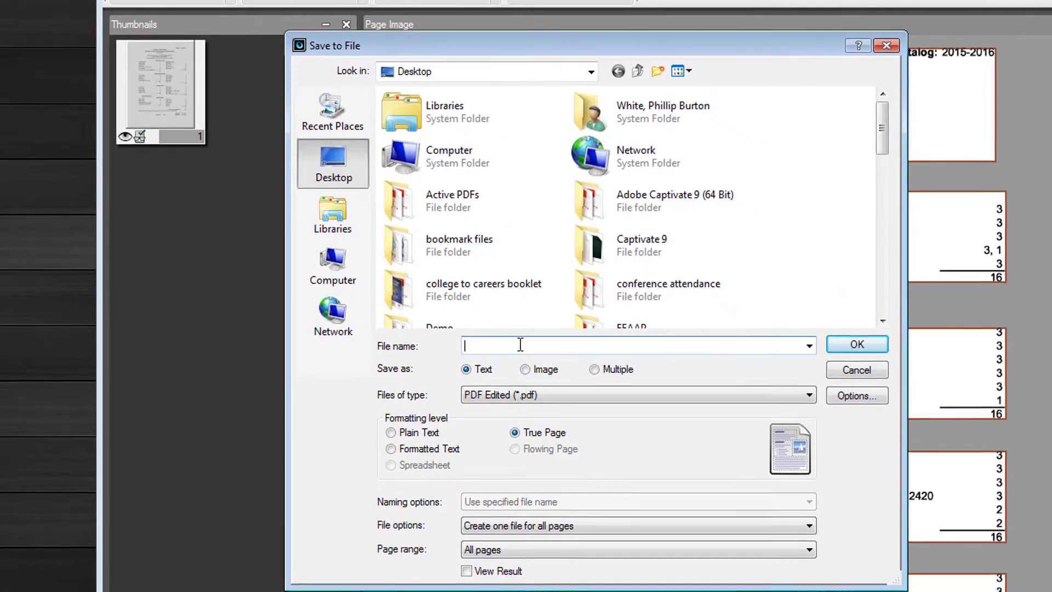
# Step: Save the recognized page as the edited PDF 'new 2015-2016' on the Desktop
pyautogui.write('new')
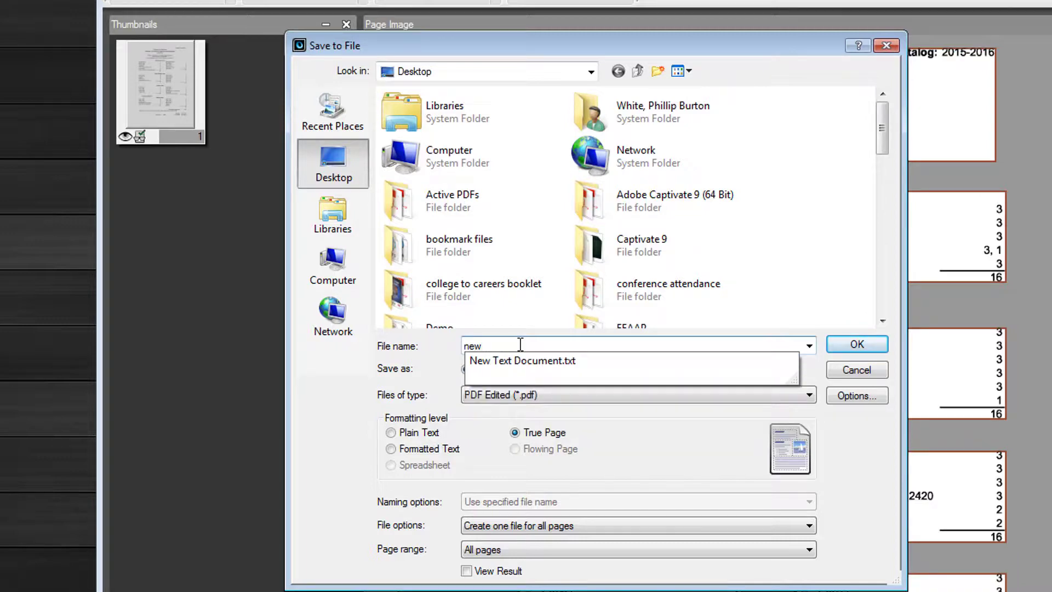
pyautogui.write(' 2015-2016')
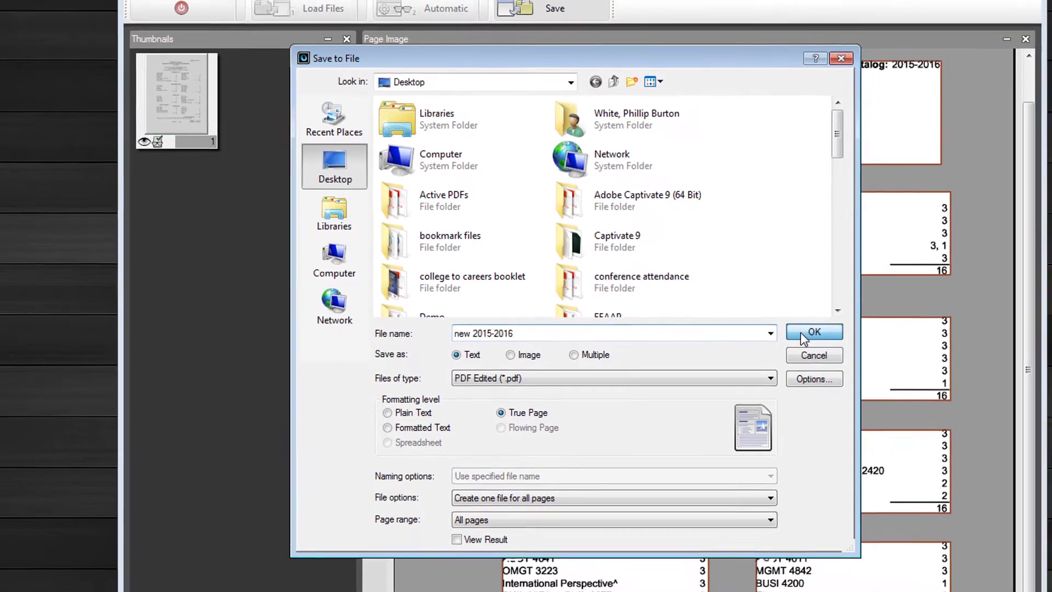
pyautogui.click(836, 345)
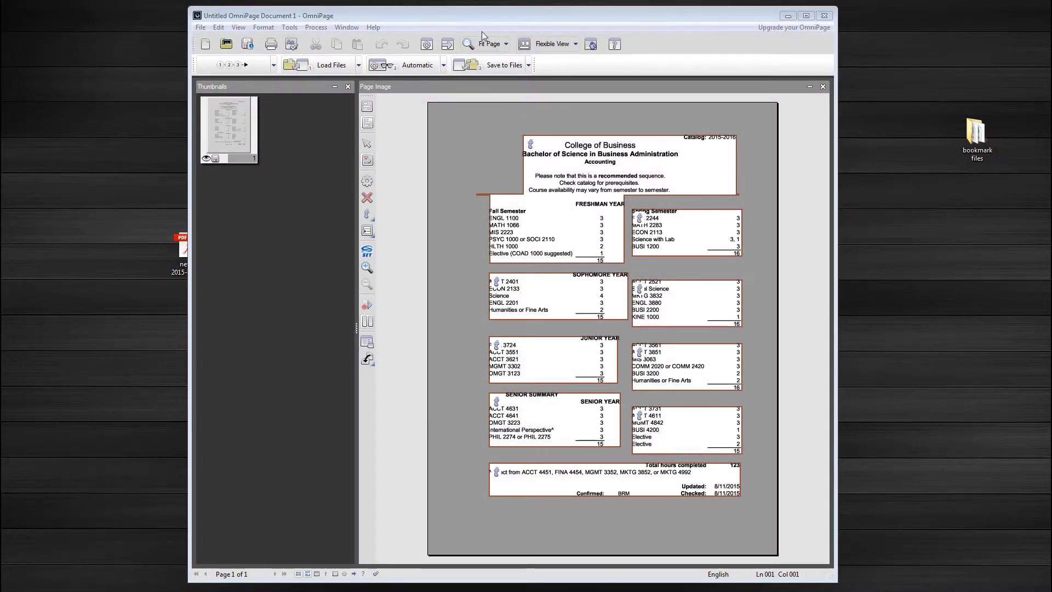
# Step: Close OmniPage without saving and place new 2015-2016 beside ACCT 2015-2016 on the desktop
pyautogui.click(824, 16)
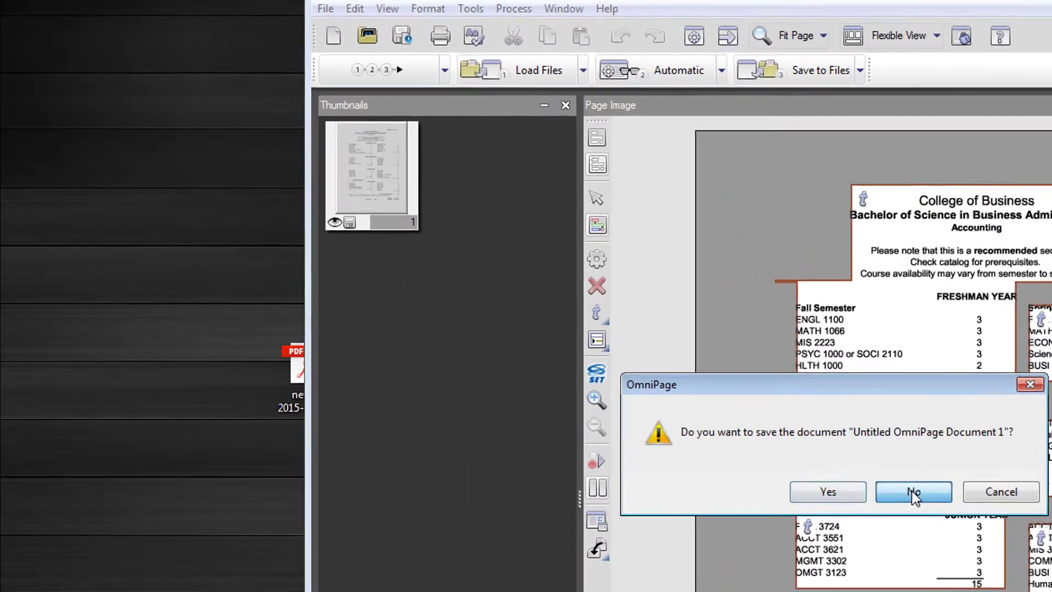
pyautogui.click(806, 440)
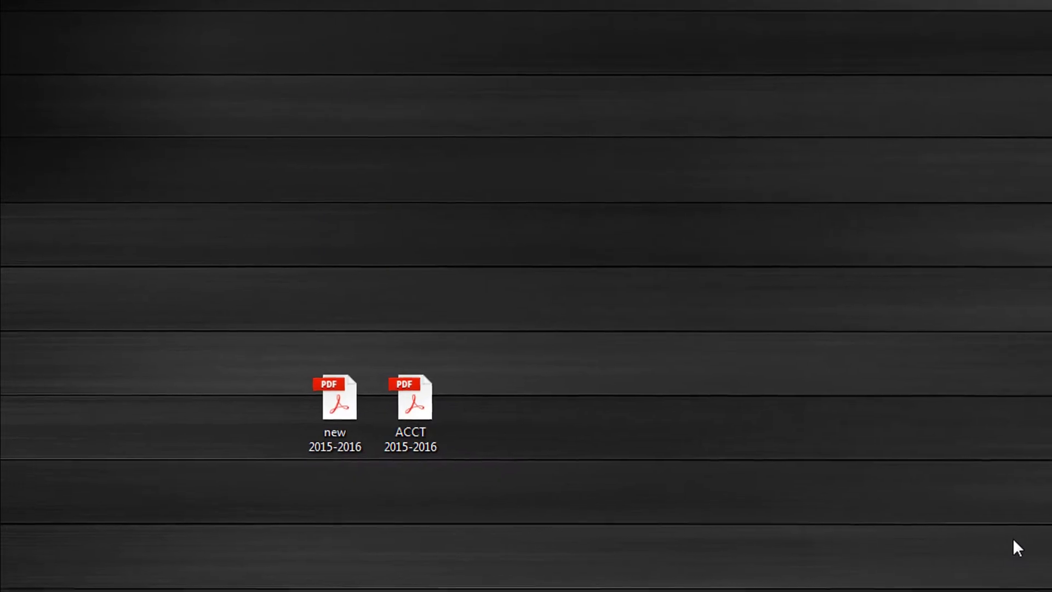
pyautogui.moveTo(472, 481); pyautogui.dragTo(476, 265)
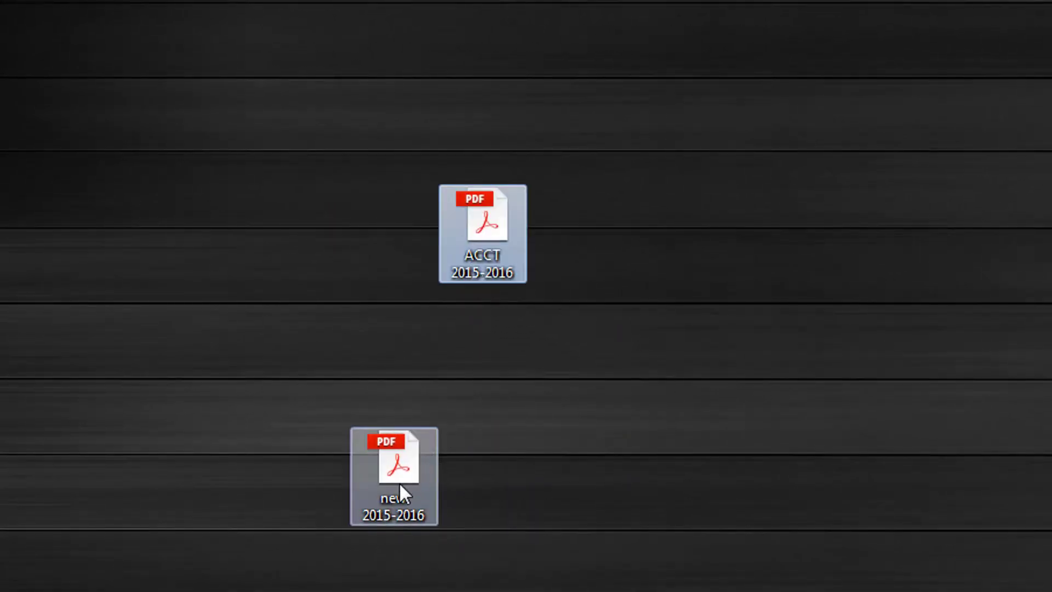
pyautogui.moveTo(398, 482); pyautogui.dragTo(380, 238)
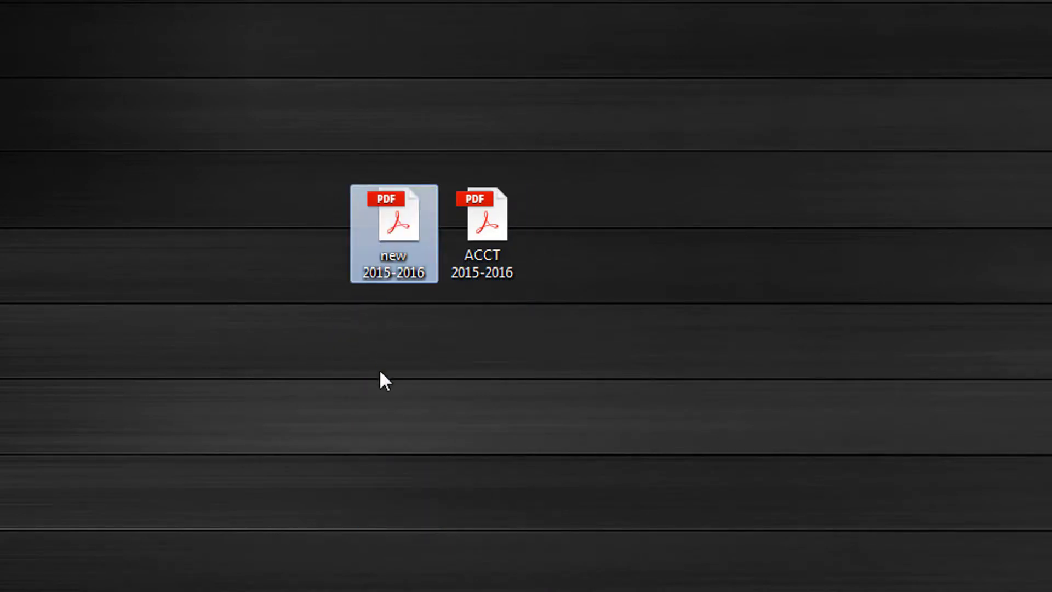
# Step: Open new 2015-2016.pdf in Acrobat and expand its Page 1 items in the Content panel
pyautogui.doubleClick(400, 219)
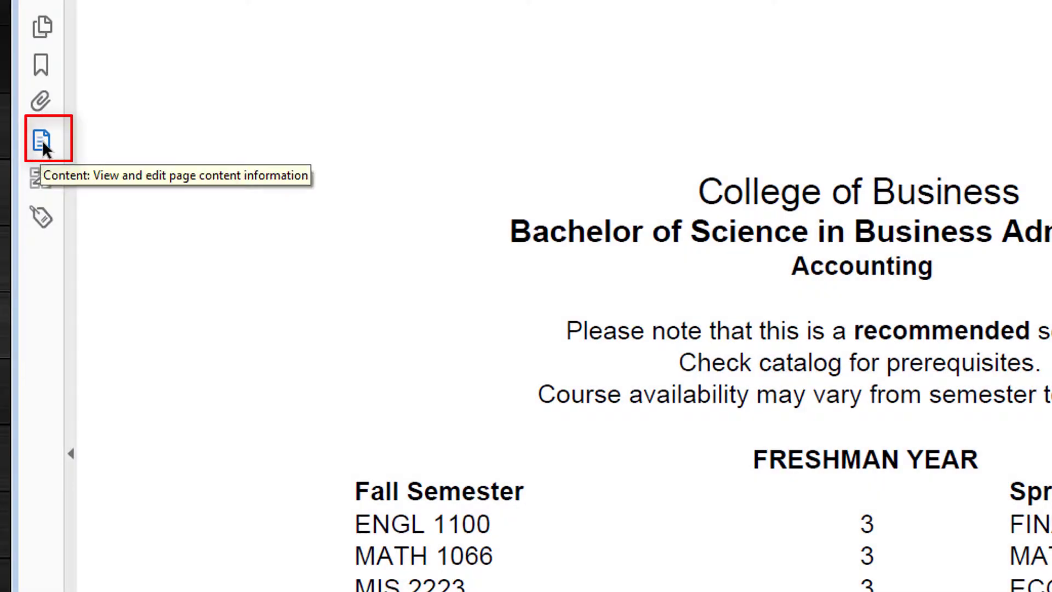
pyautogui.click(41, 139)
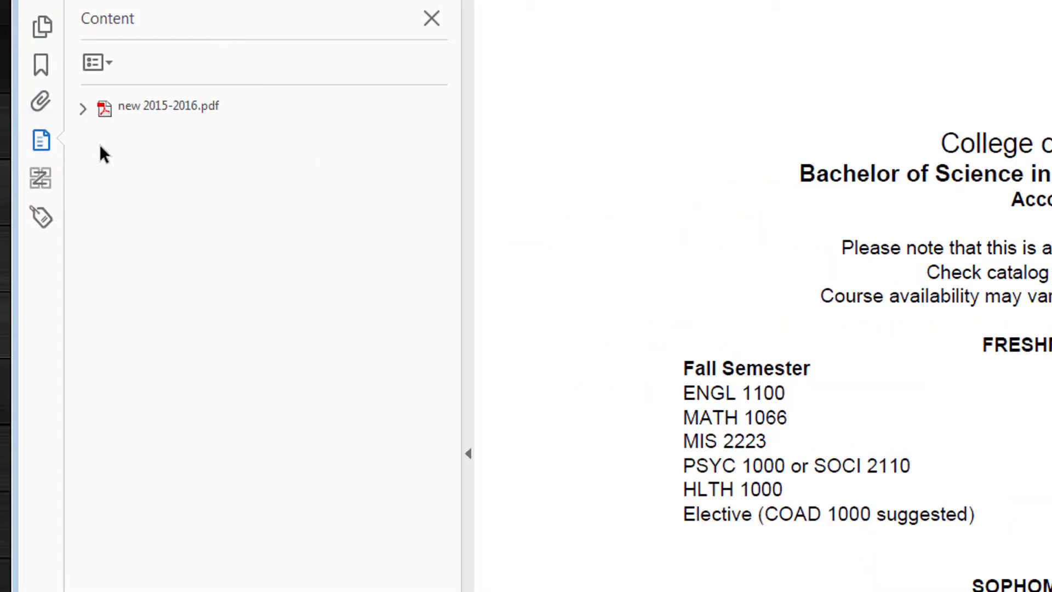
pyautogui.click(76, 106)
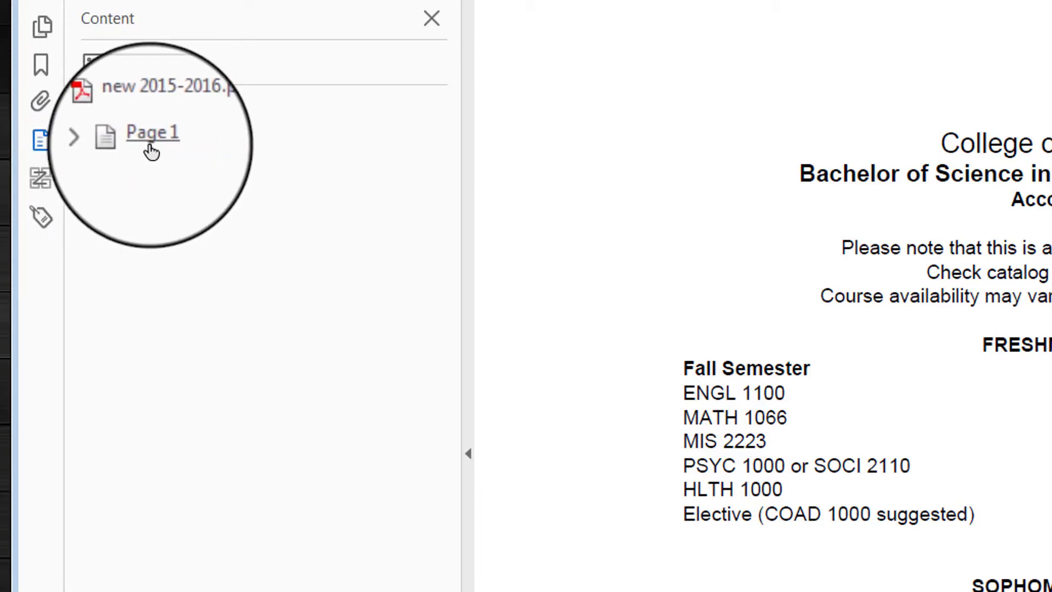
pyautogui.click(99, 139)
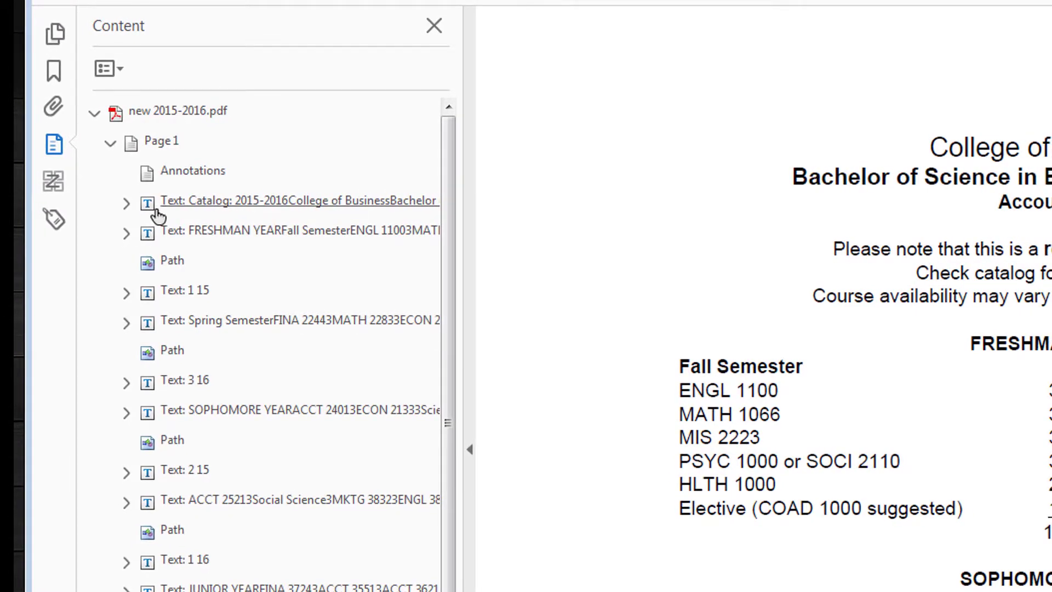
pyautogui.click(157, 211)
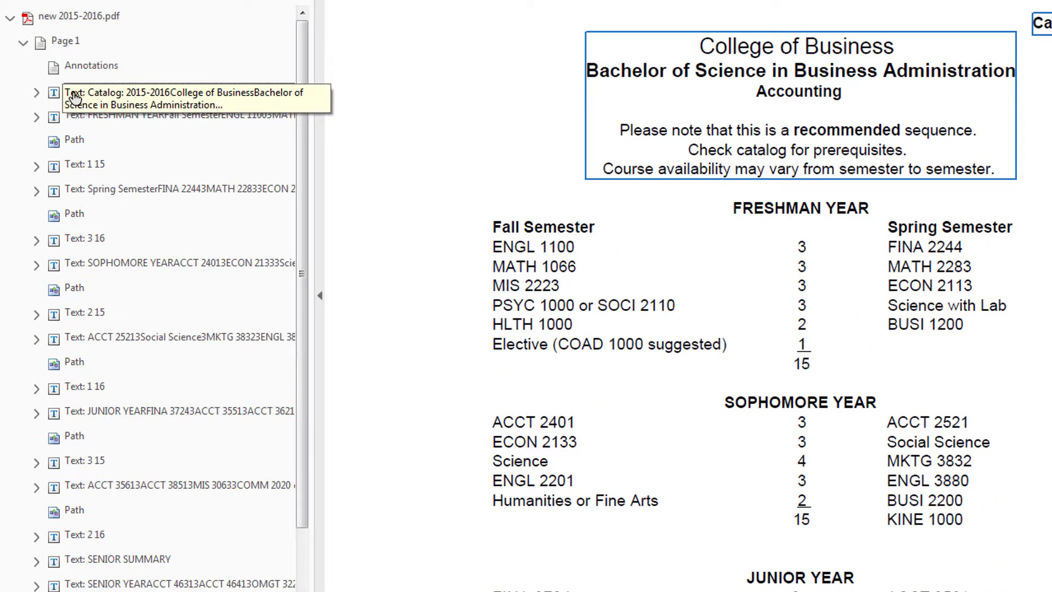
pyautogui.click(74, 98)
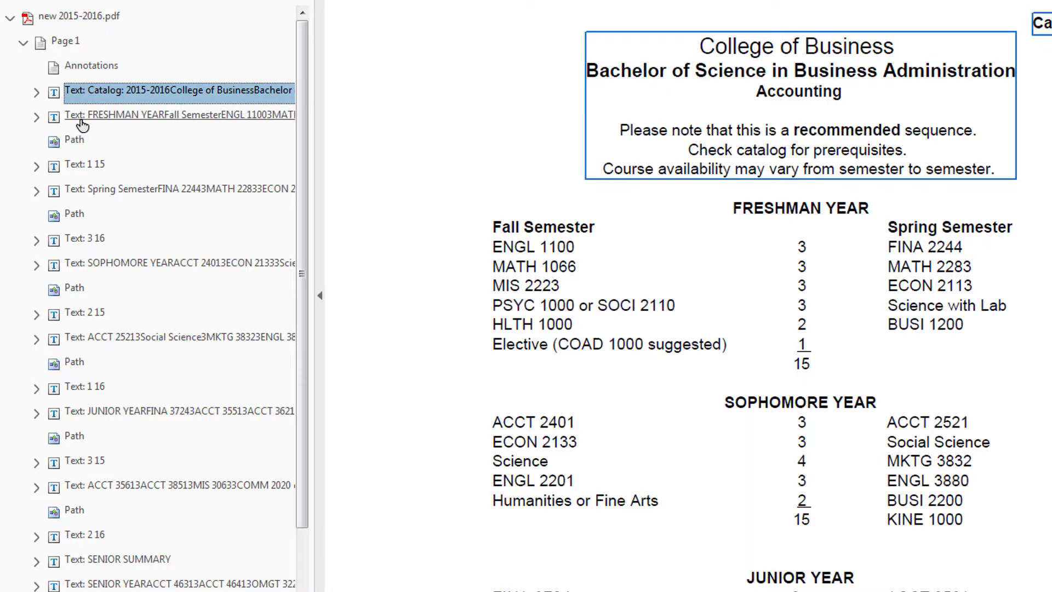
pyautogui.click(83, 122)
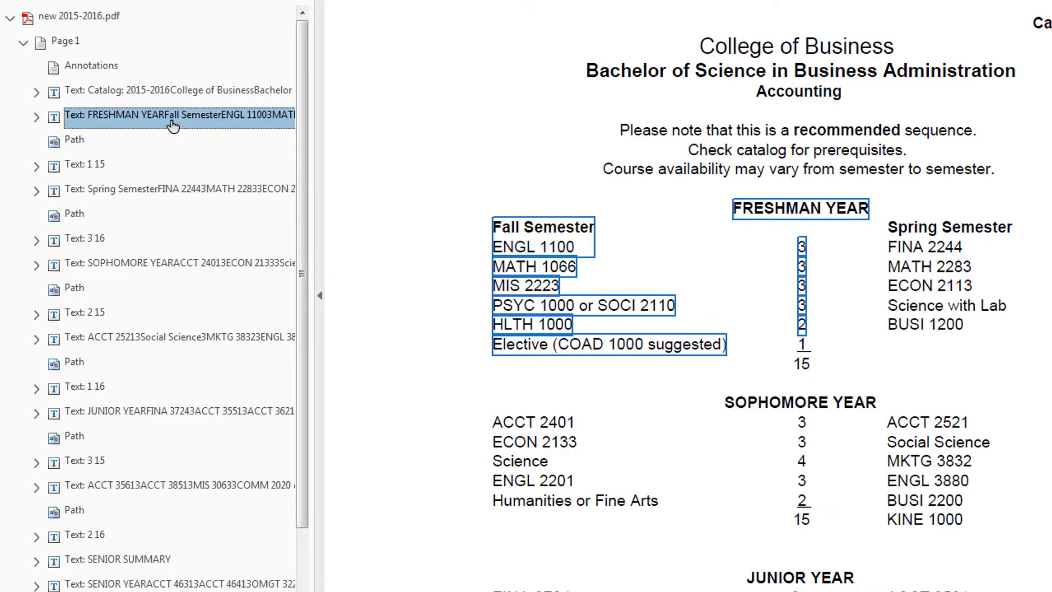
pyautogui.click(83, 165)
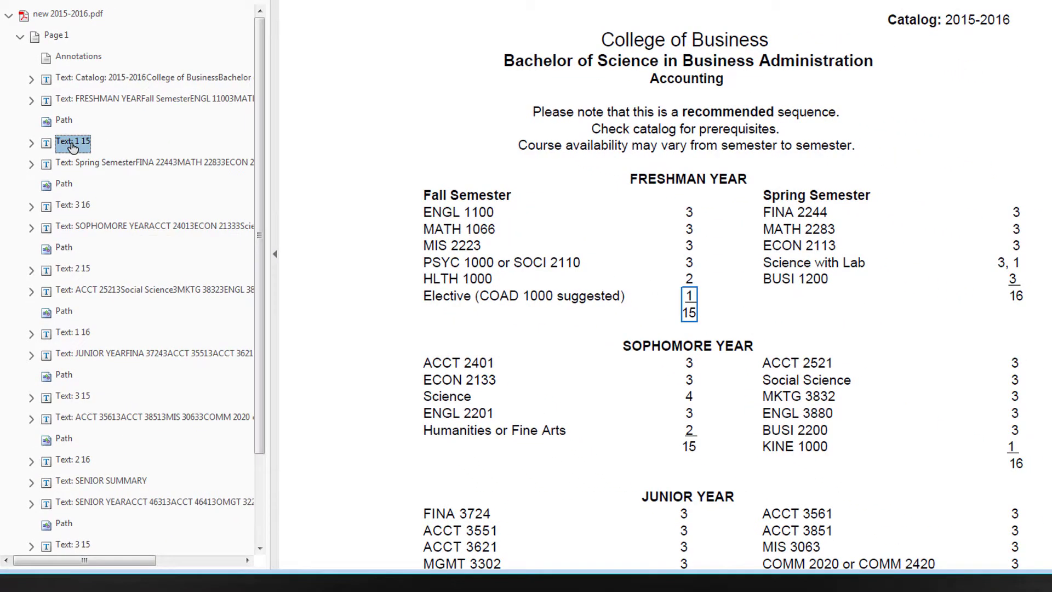
pyautogui.click(66, 164)
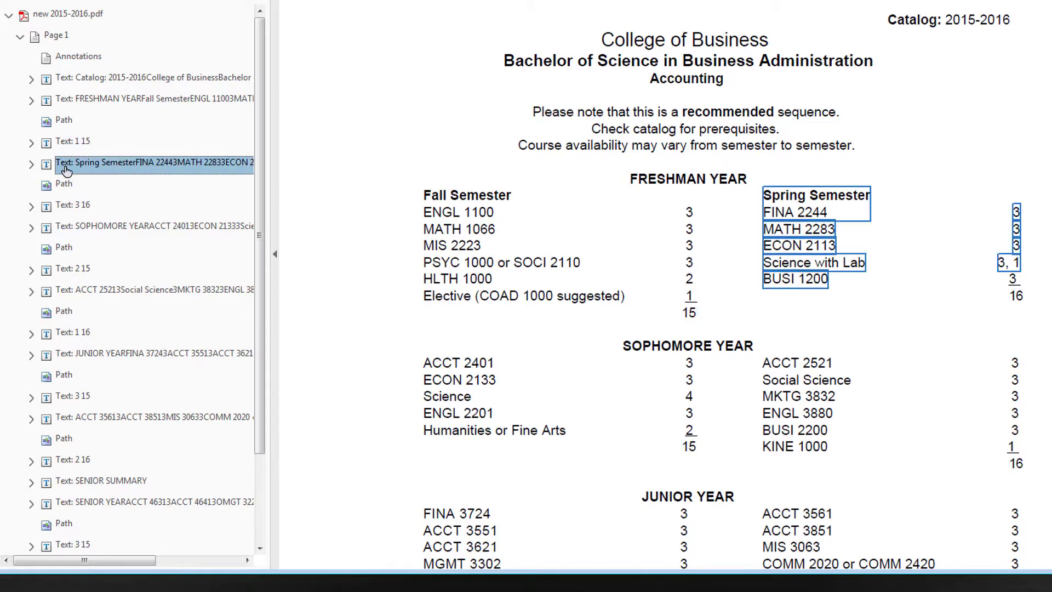
pyautogui.click(65, 229)
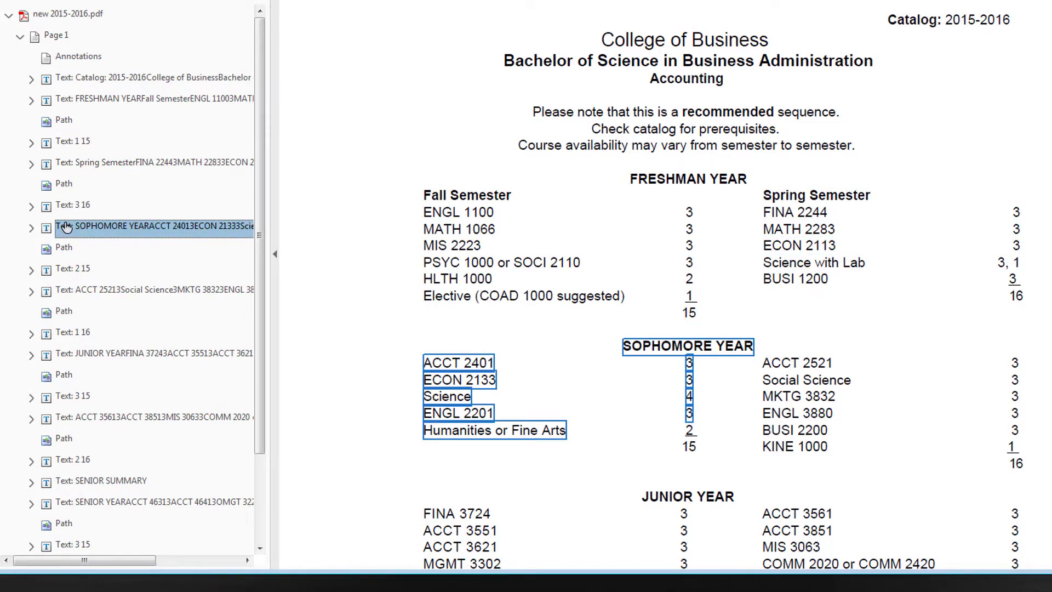
pyautogui.click(68, 272)
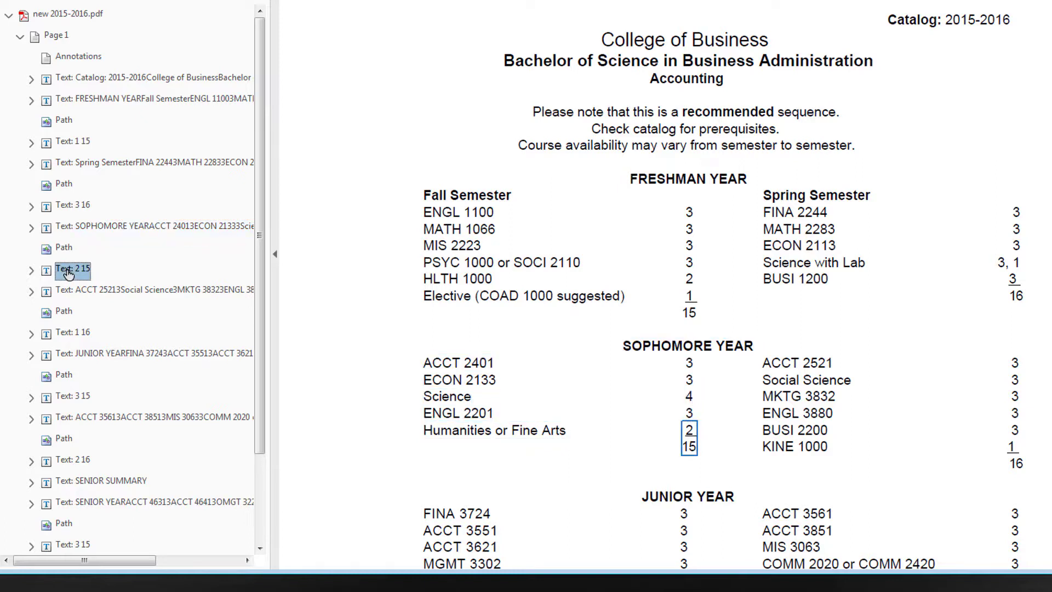
pyautogui.click(67, 294)
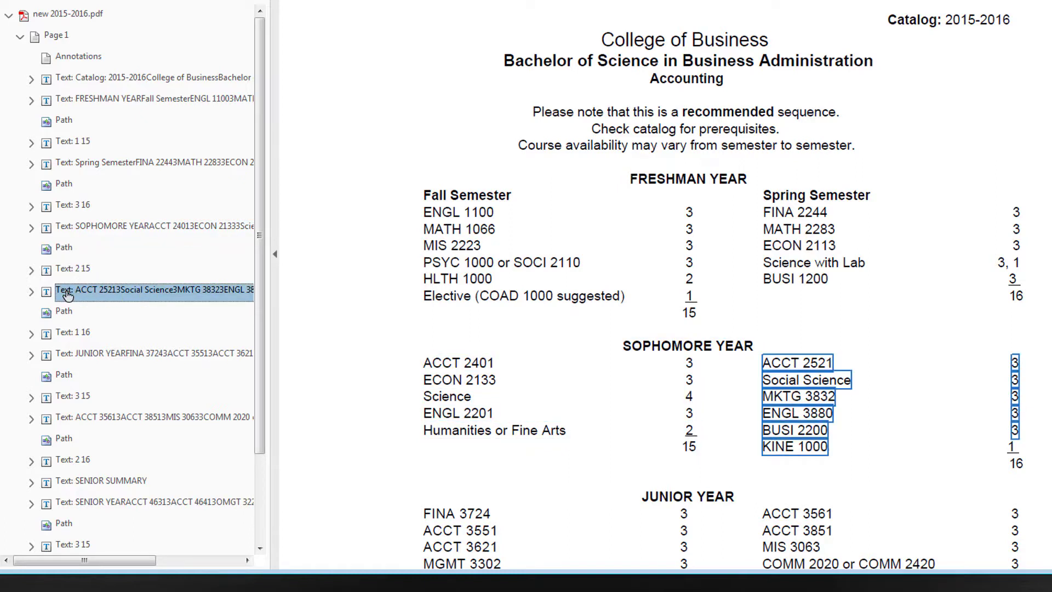
pyautogui.click(69, 339)
pyautogui.click(73, 355)
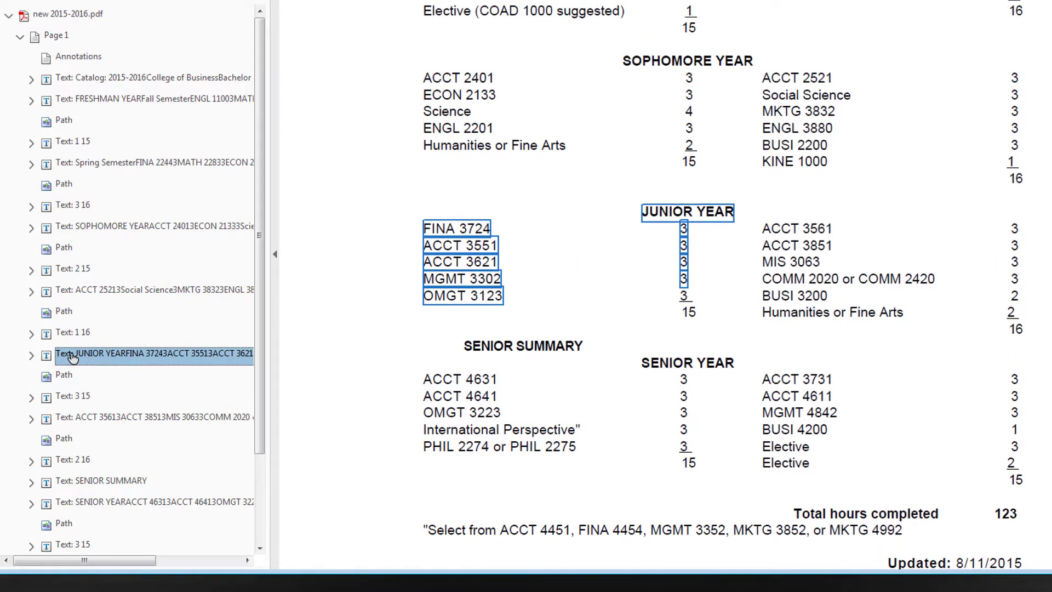
pyautogui.click(82, 406)
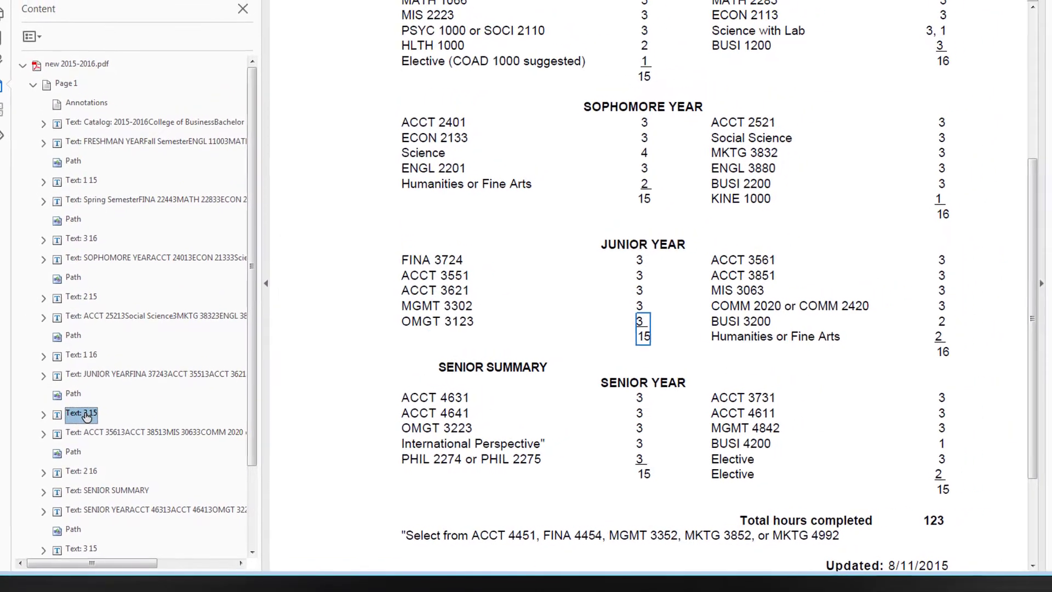